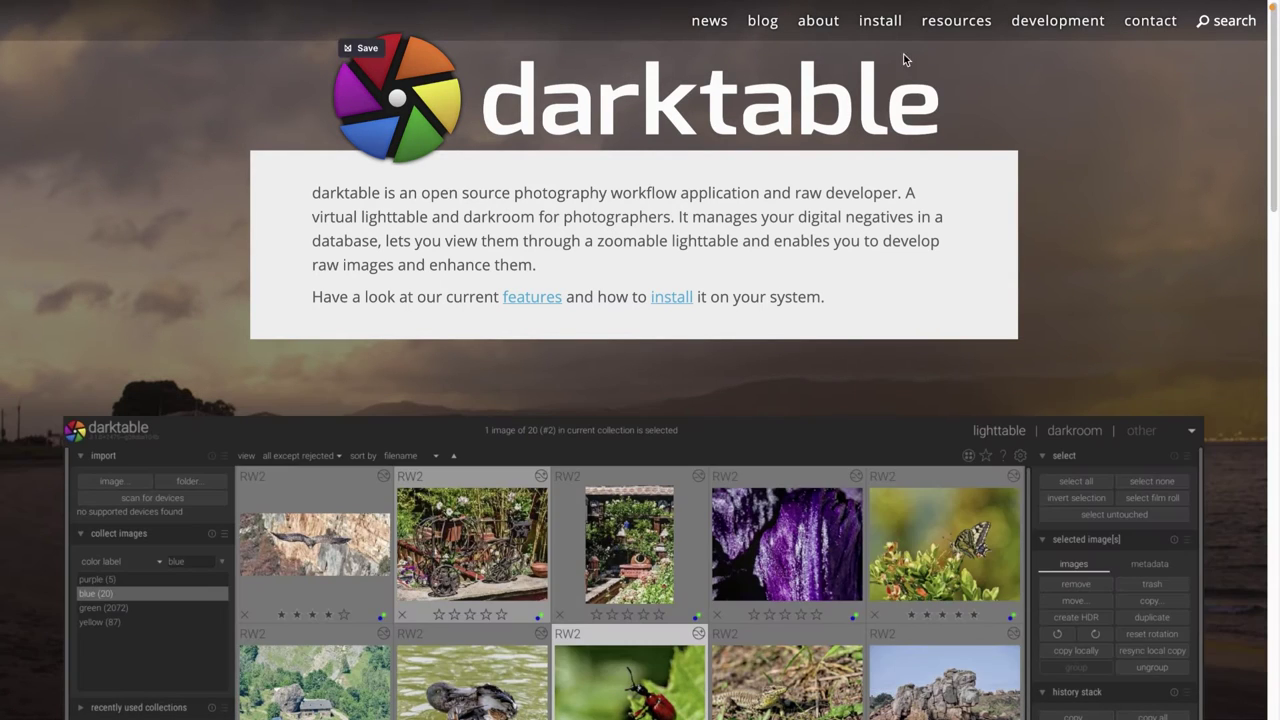
Open the darktable.org install page, then bring the darktable window to the front
left_click(889, 22)
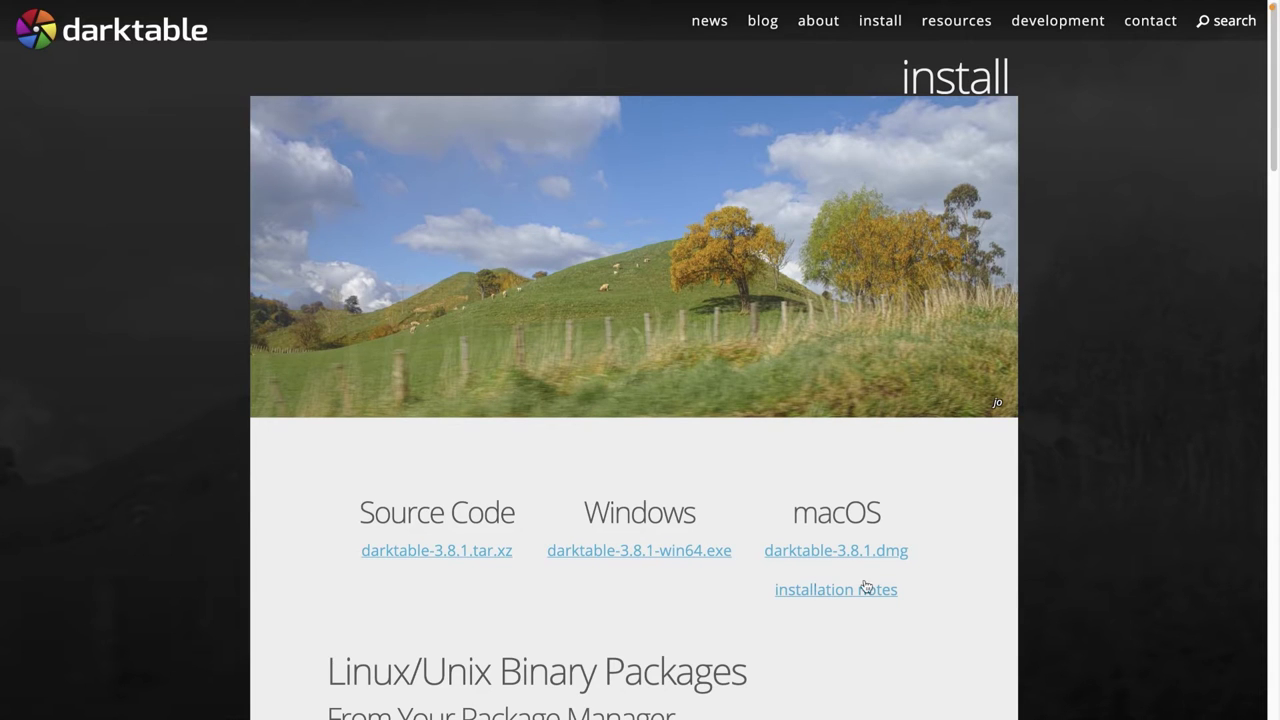
mouse_move(836, 698)
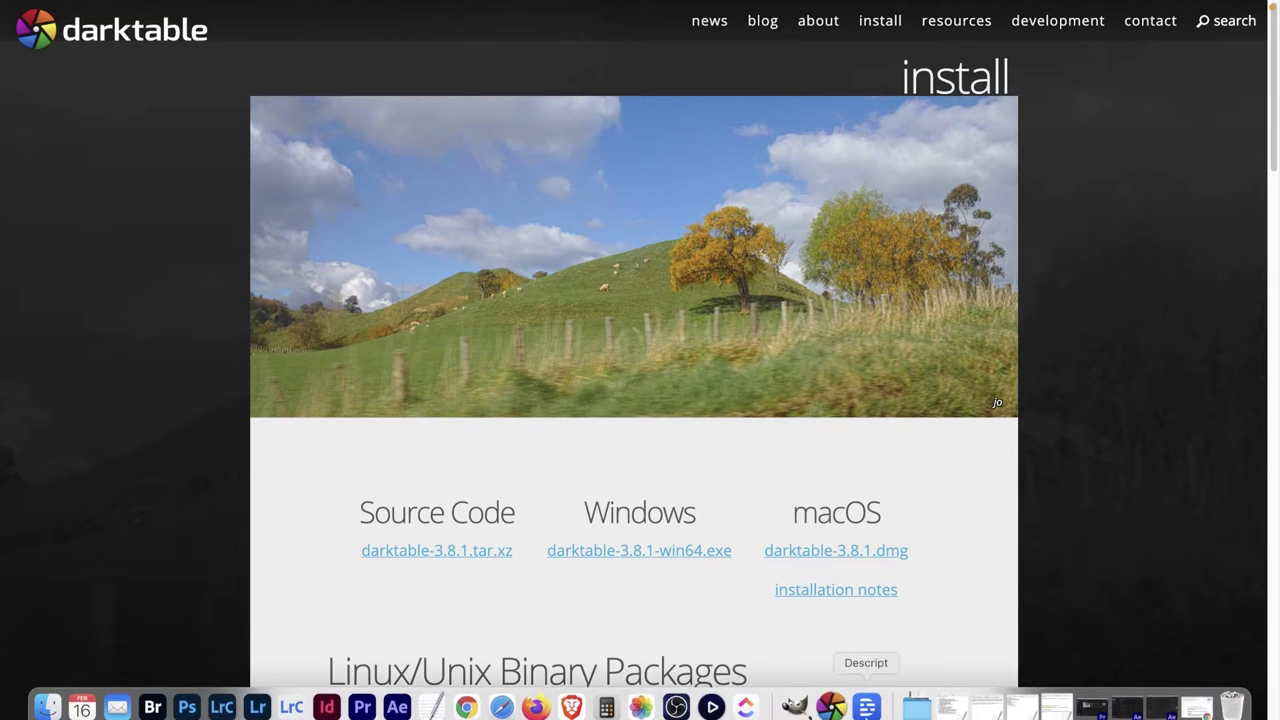
left_click(834, 694)
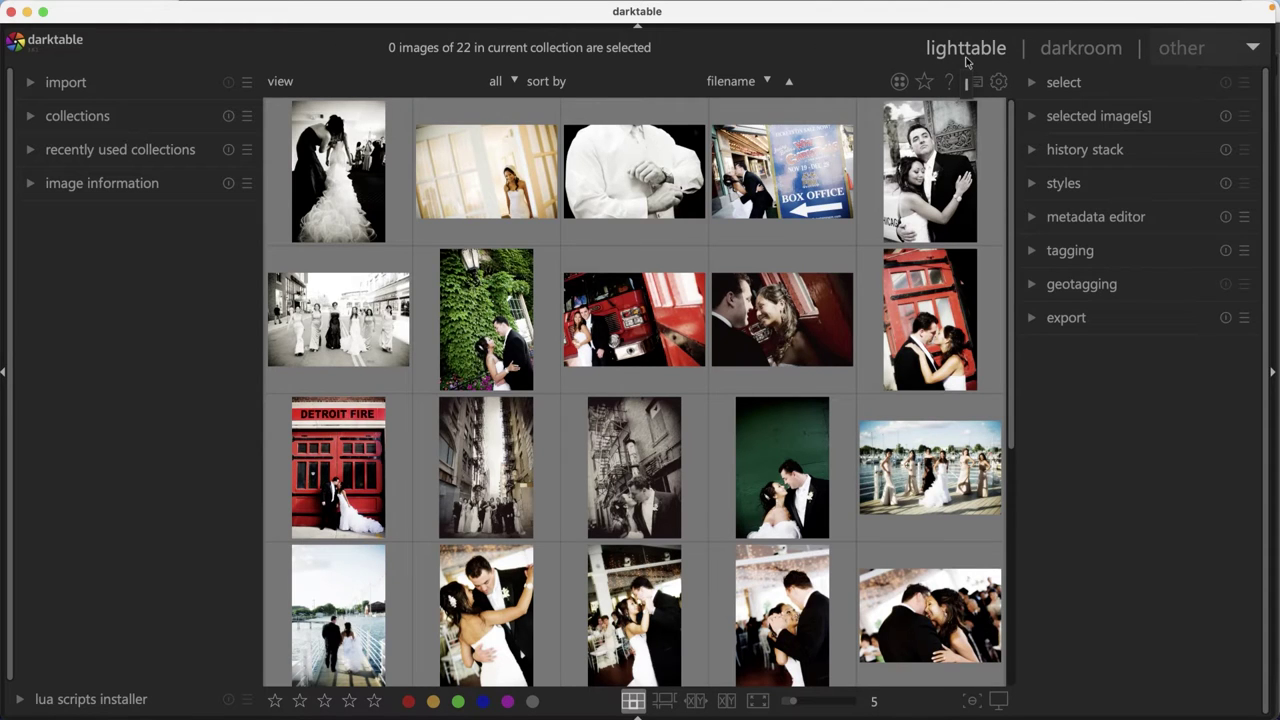
Expand and collapse the import and tagging modules, then show the list of other views
left_click(124, 91)
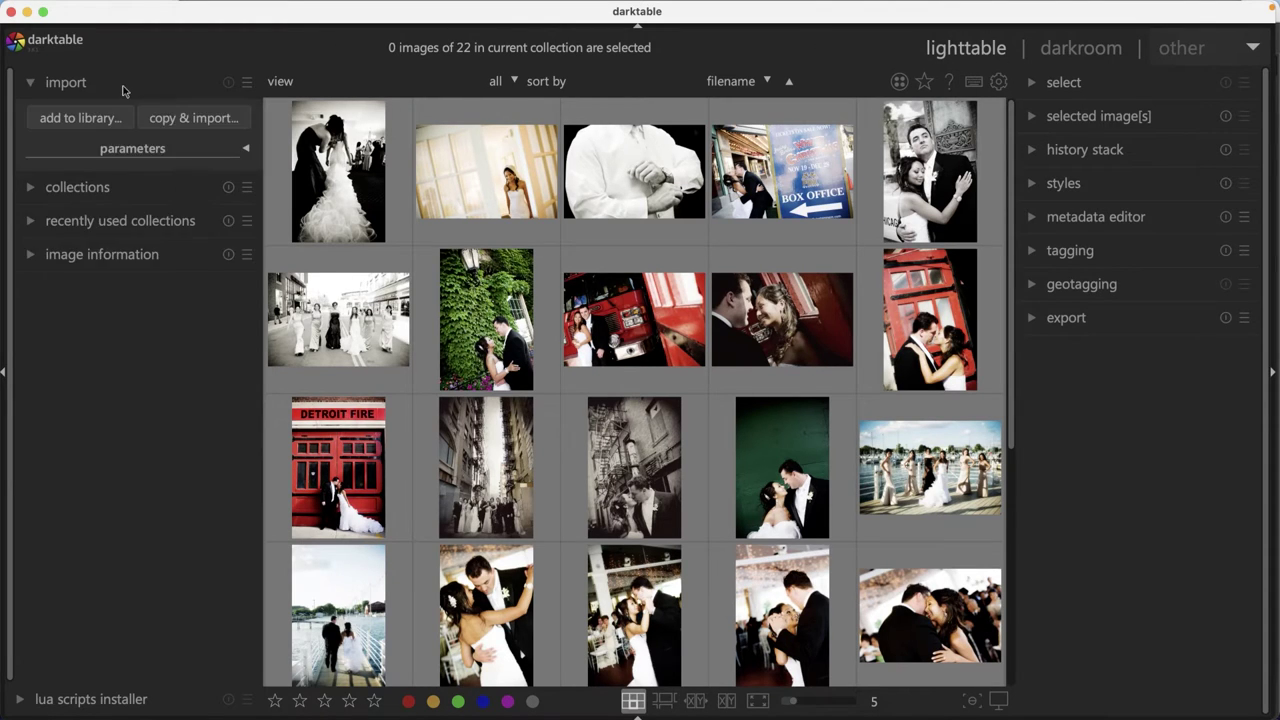
left_click(124, 91)
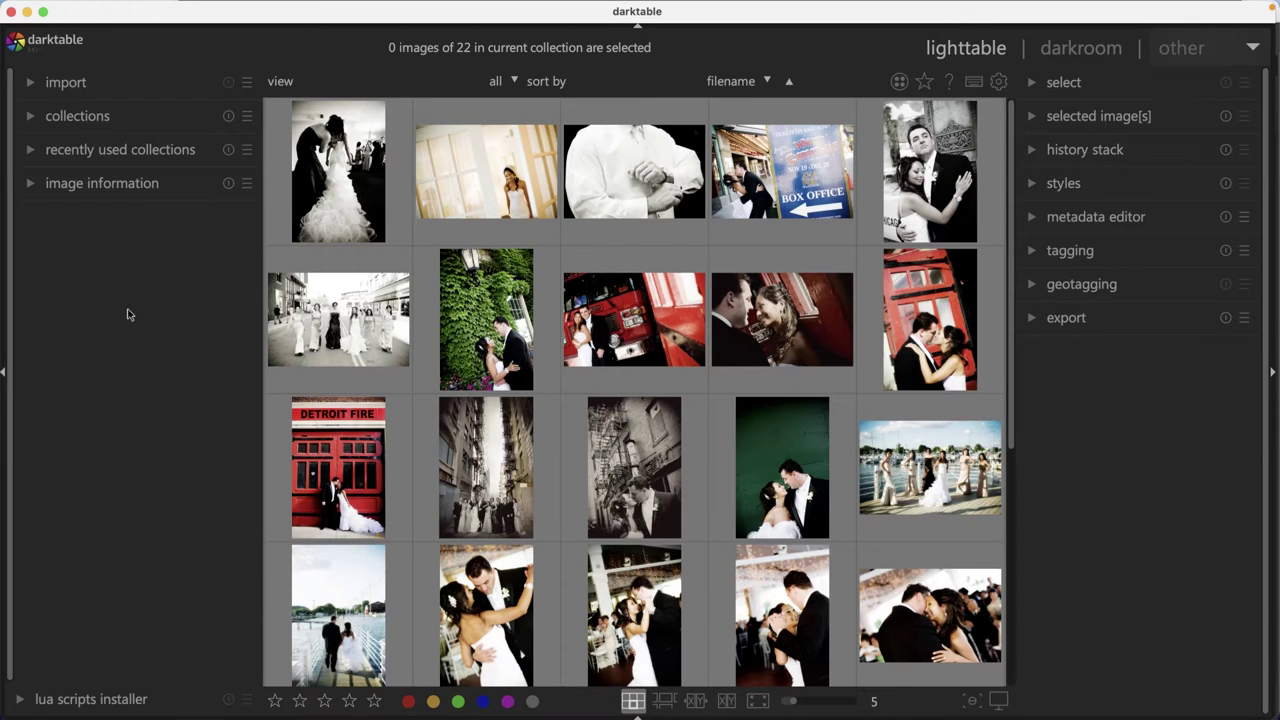
left_click(1114, 253)
left_click(1113, 252)
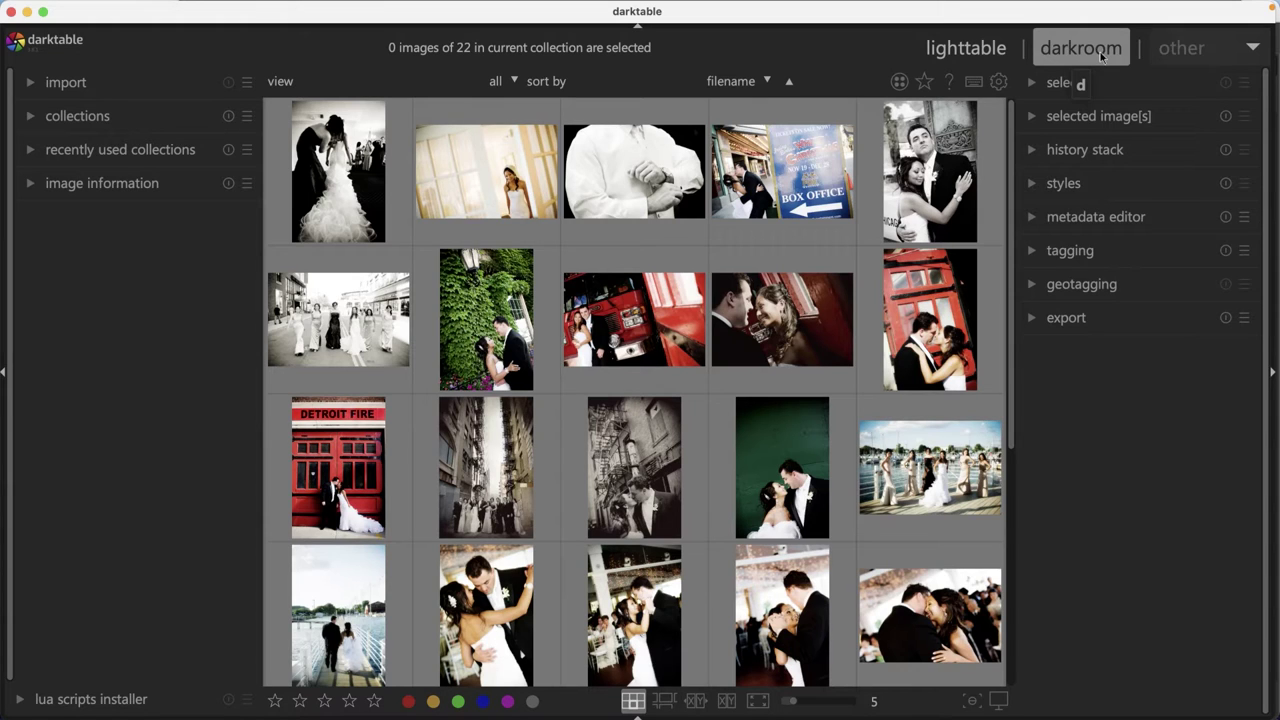
left_click(1205, 52)
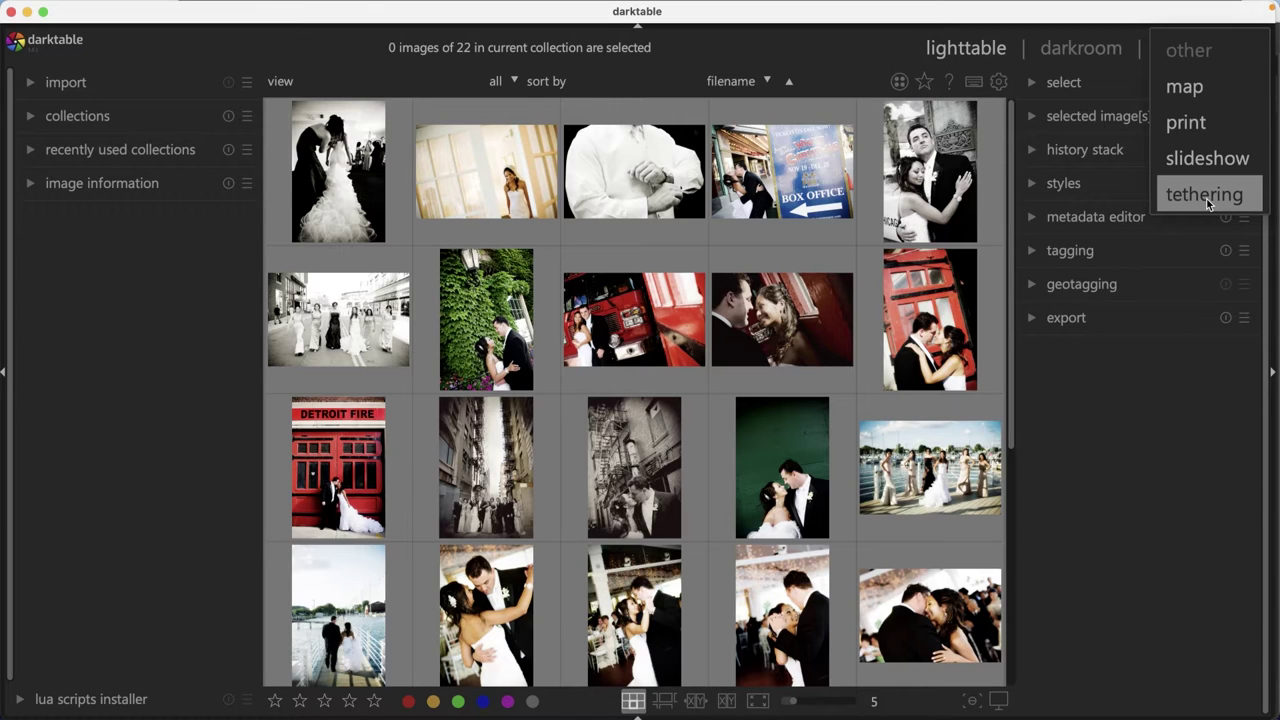
Close the other views list and select the second photo, the bride by the door
left_click(1106, 358)
left_click(1100, 48)
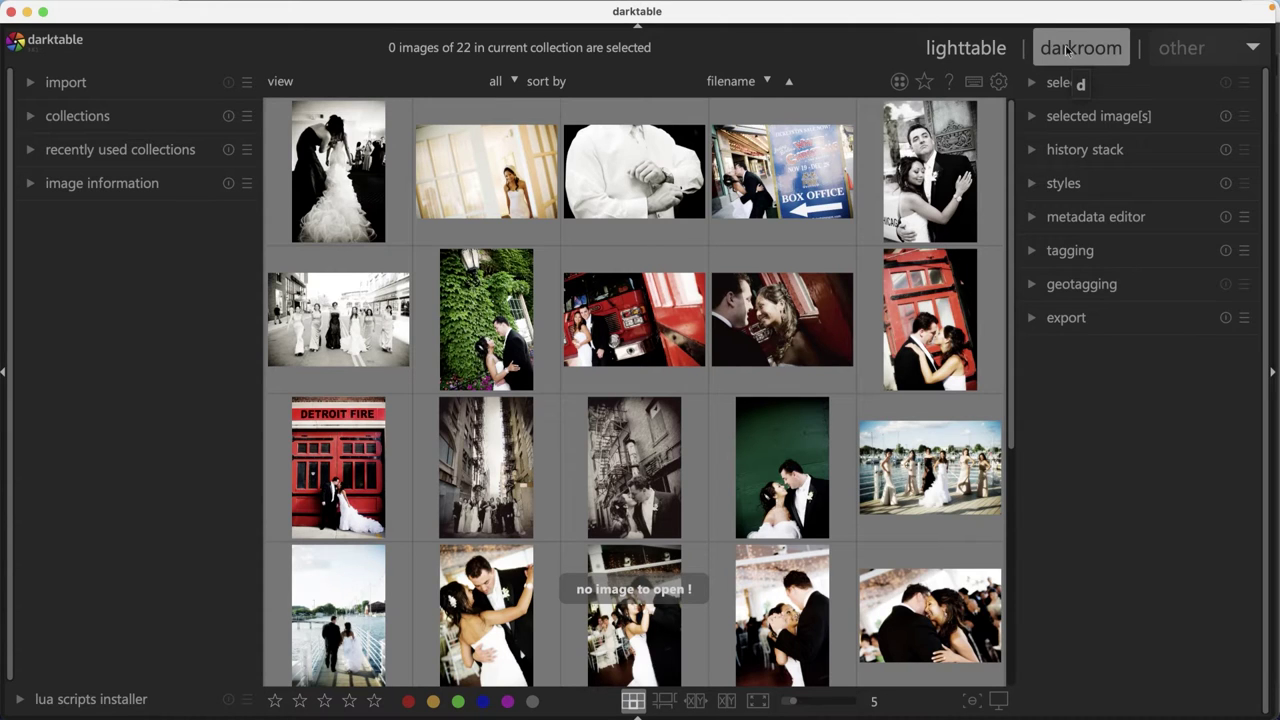
left_click(474, 171)
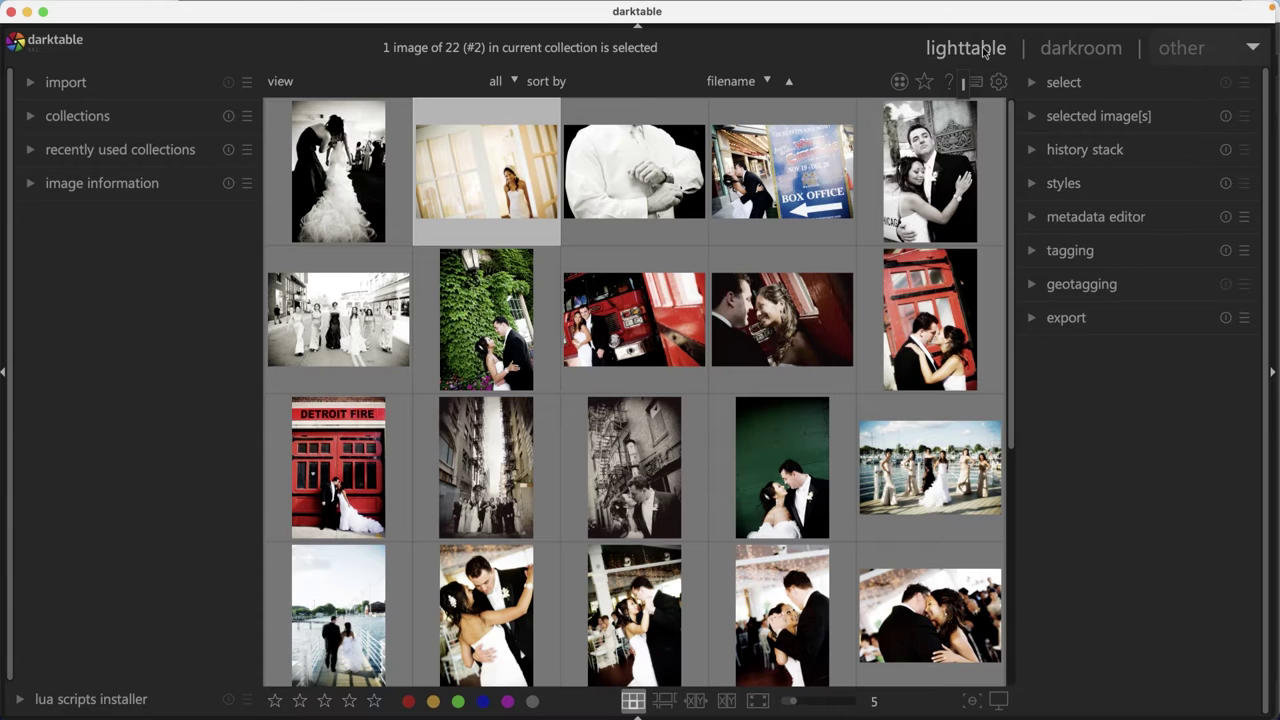
Open the bride photo in the darkroom, preview the technical, grading and effects groups, and expand snapshots
left_click(1050, 52)
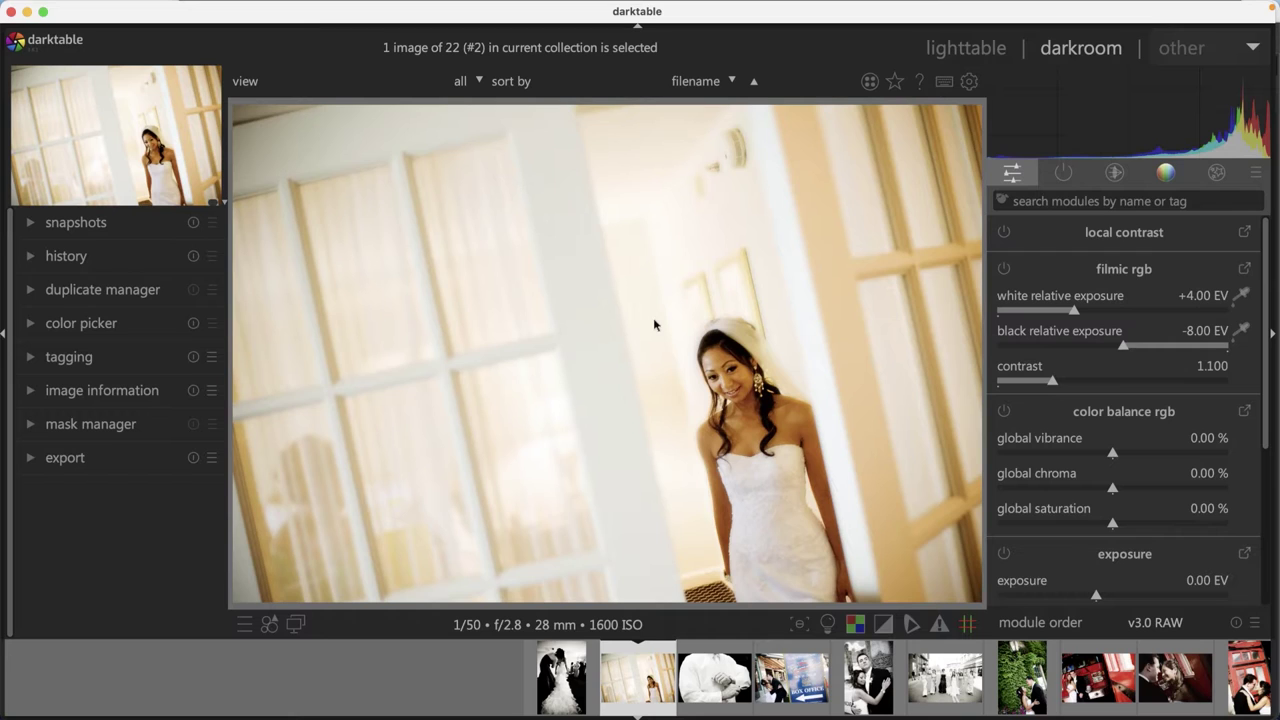
left_click(1114, 172)
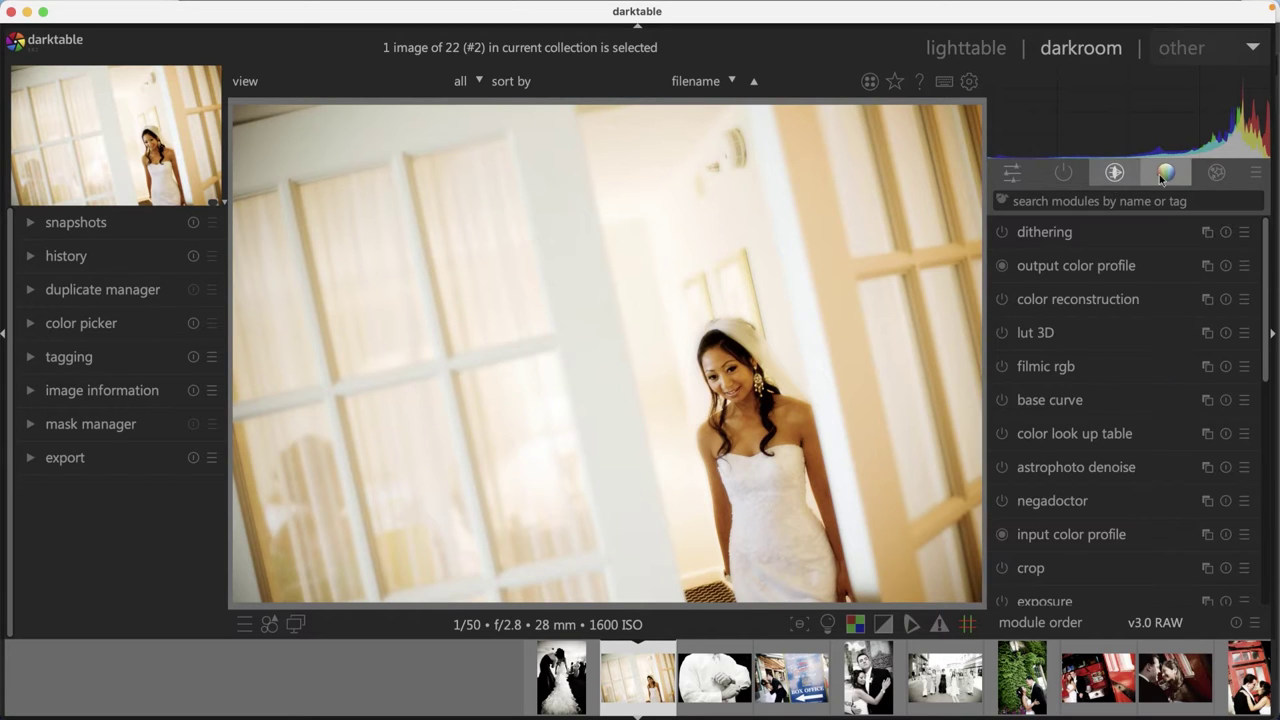
left_click(1163, 178)
left_click(1214, 177)
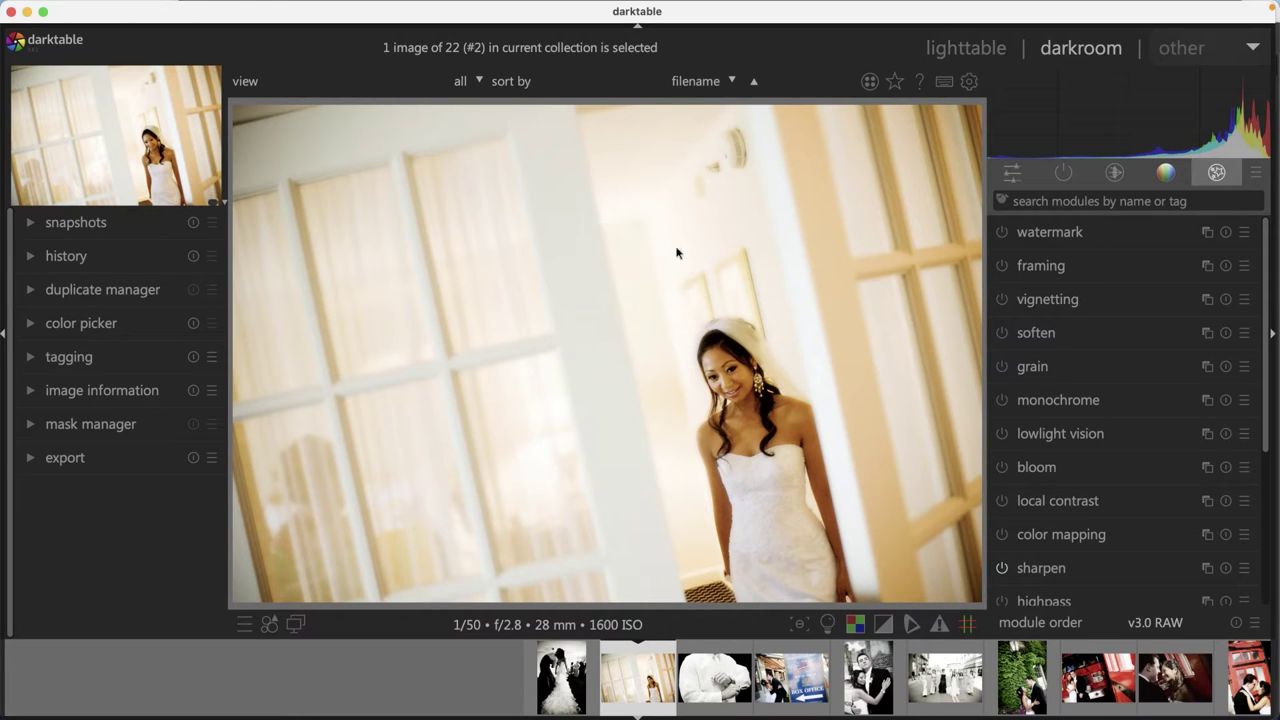
left_click(128, 226)
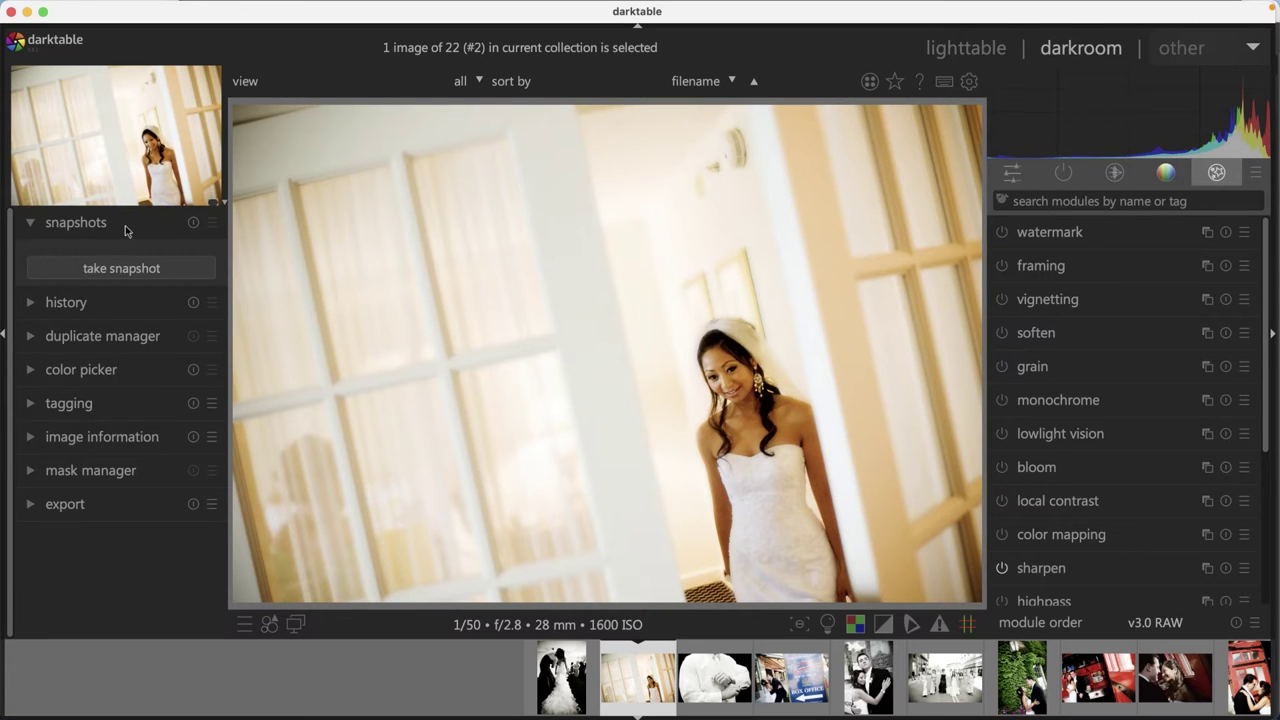
Expand the history module and step the edit back to item 4, sharpen
left_click(109, 305)
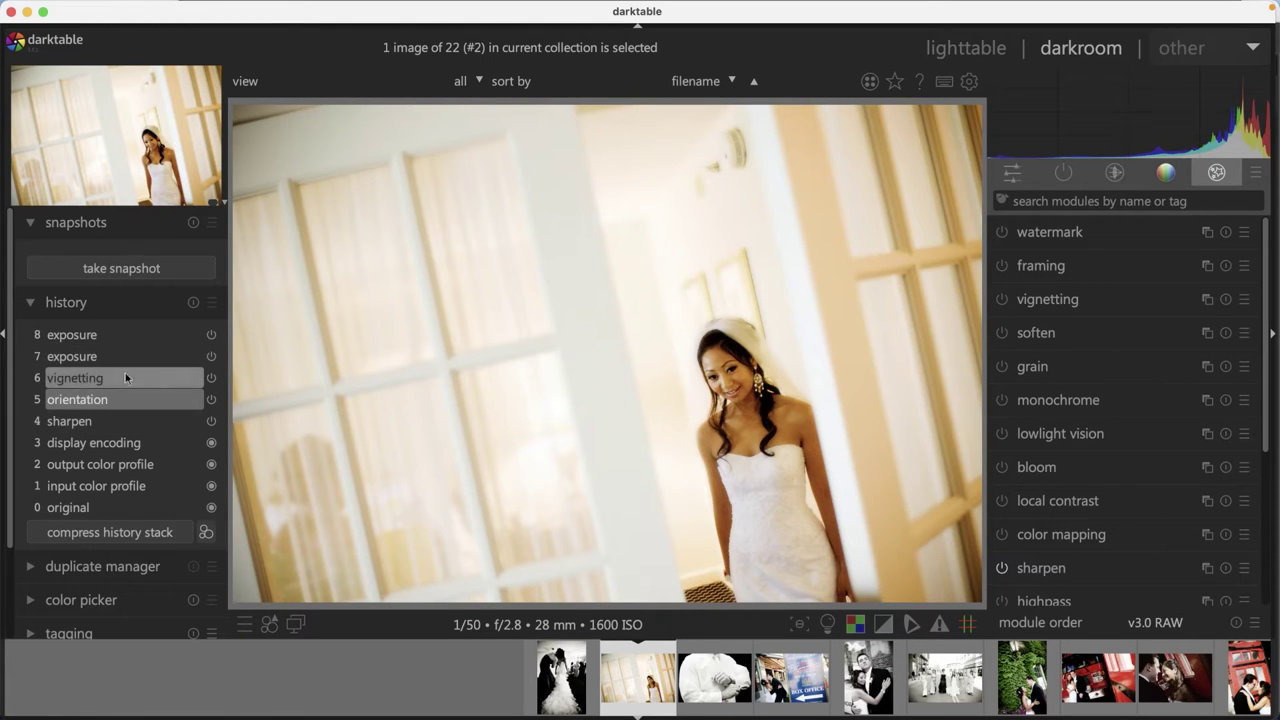
left_click(118, 421)
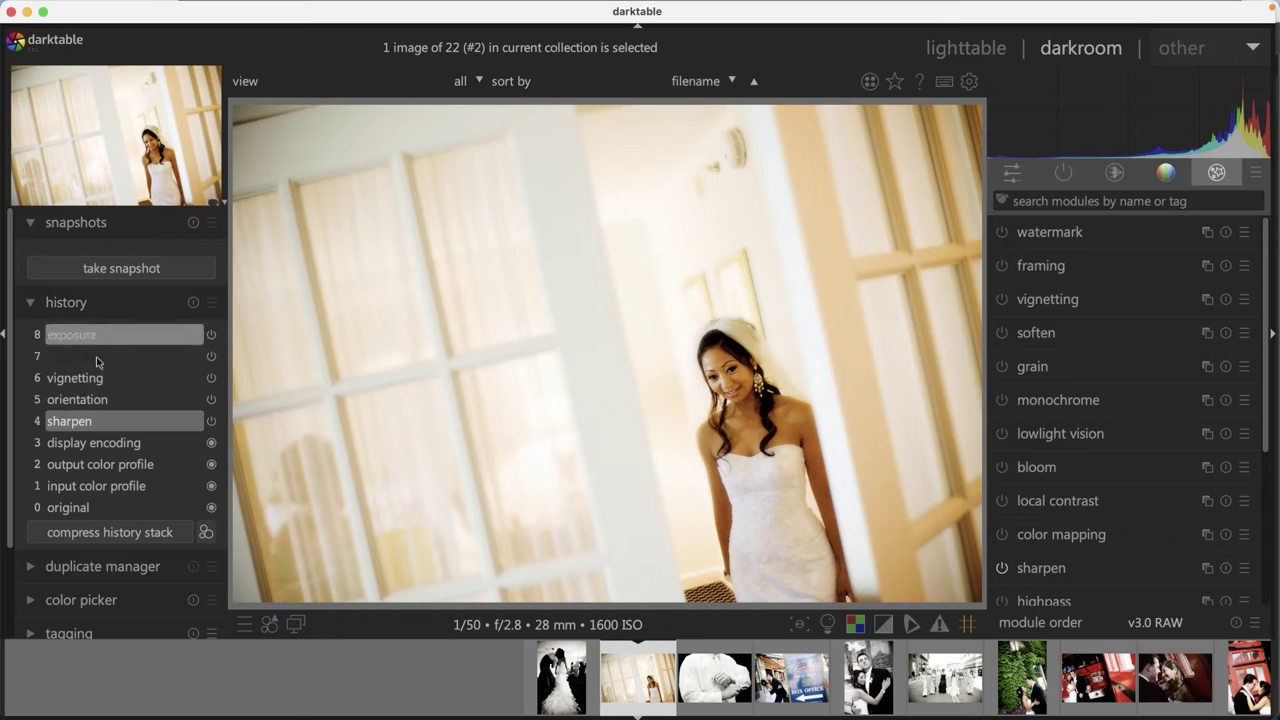
mouse_move(123, 379)
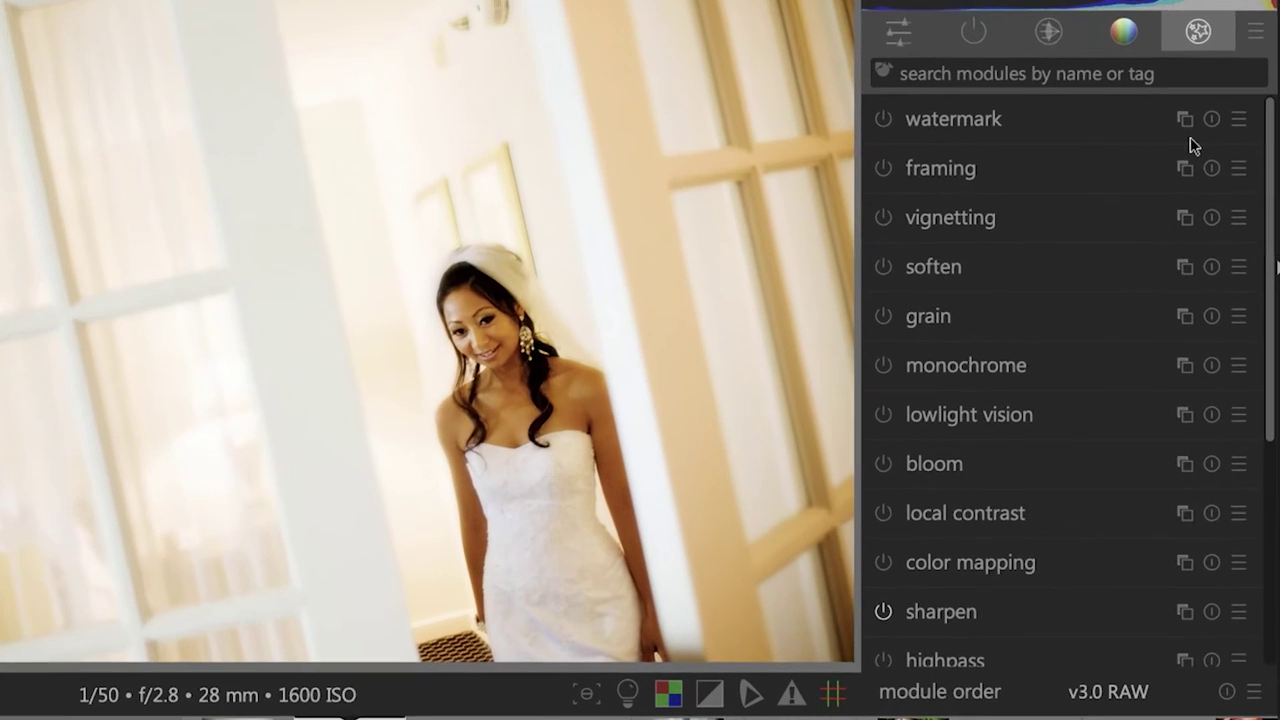
Cycle through the grading, technical, active and effects module groups, then return to quick access
left_click(1139, 24)
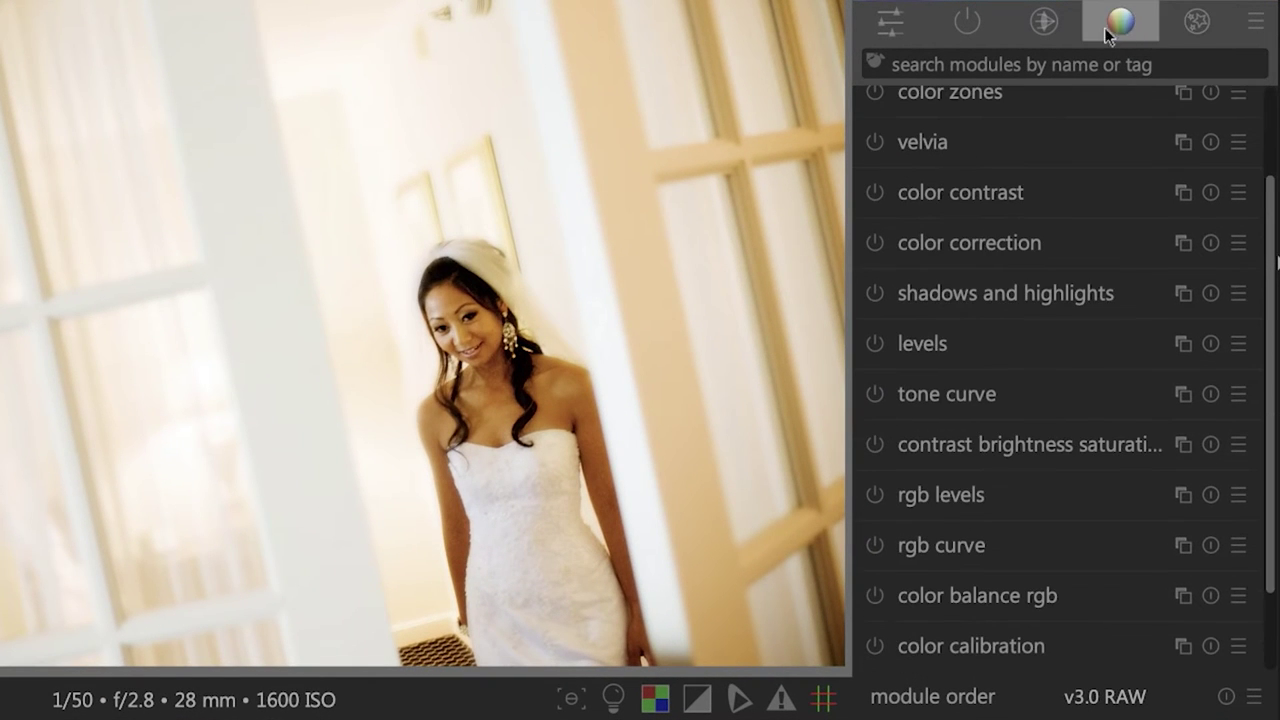
left_click(1043, 22)
left_click(967, 22)
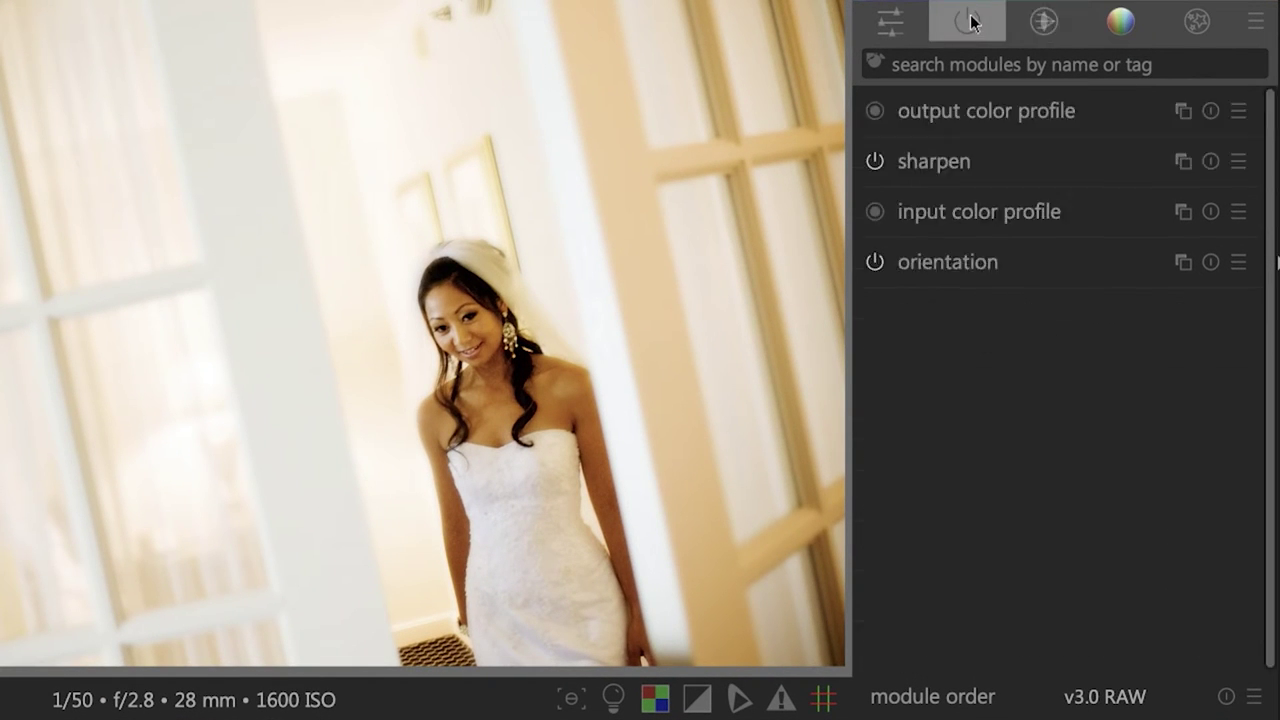
left_click(900, 29)
left_click(1047, 23)
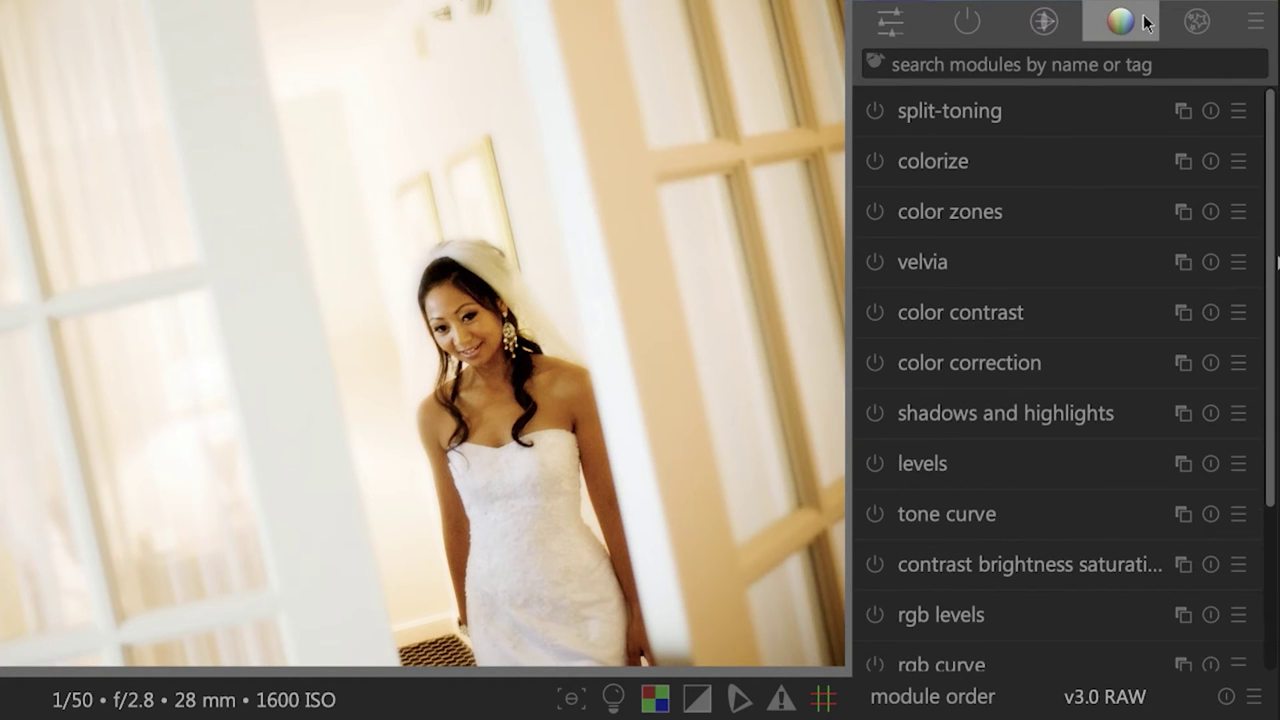
left_click(1190, 26)
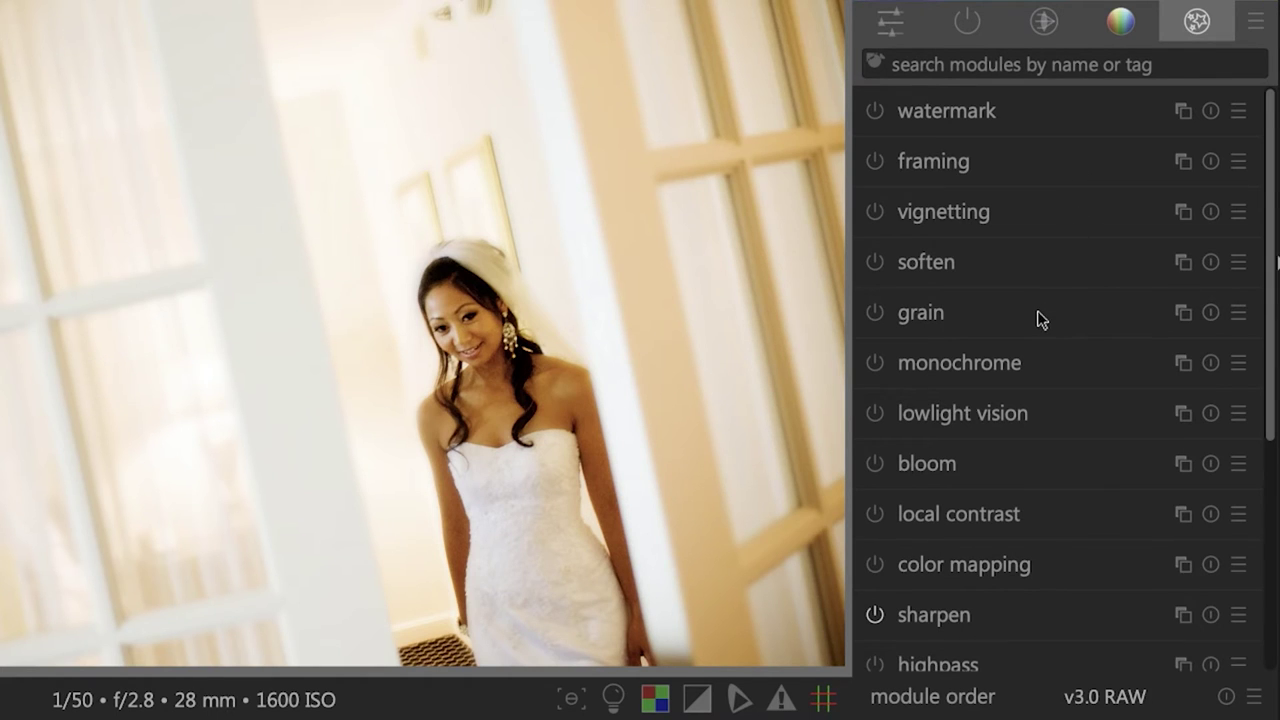
left_click(1120, 22)
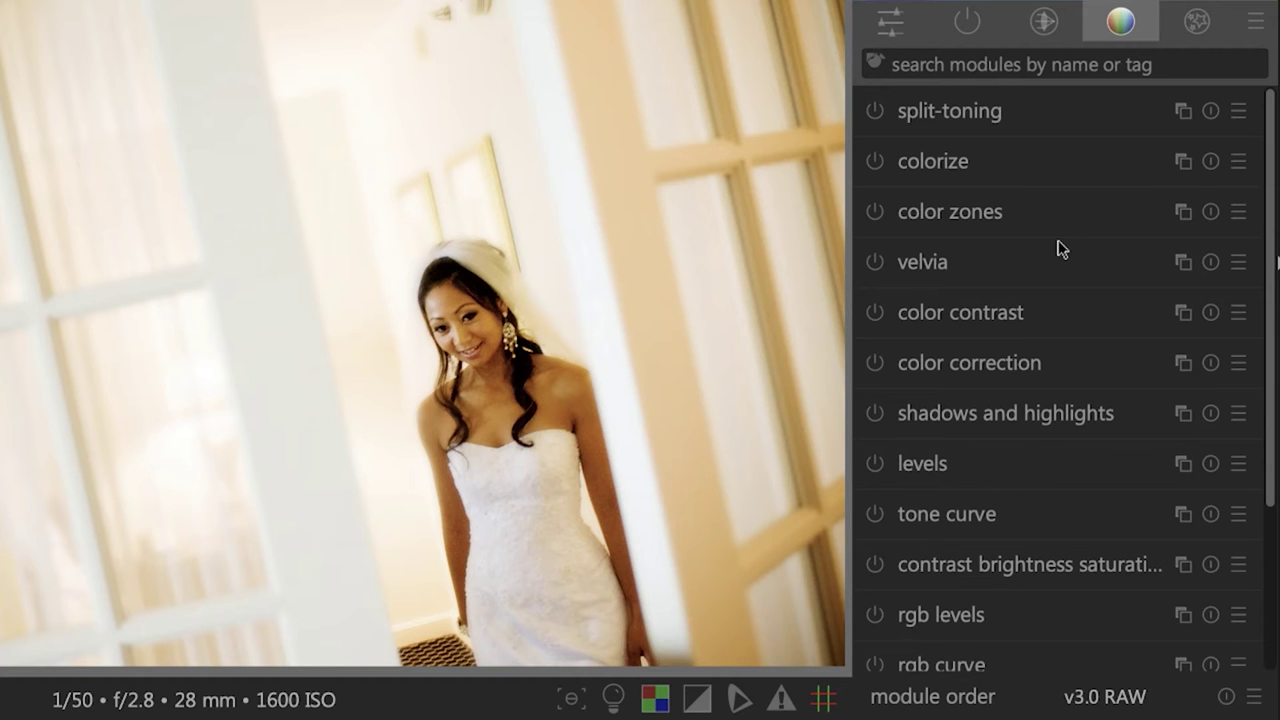
left_click(1043, 25)
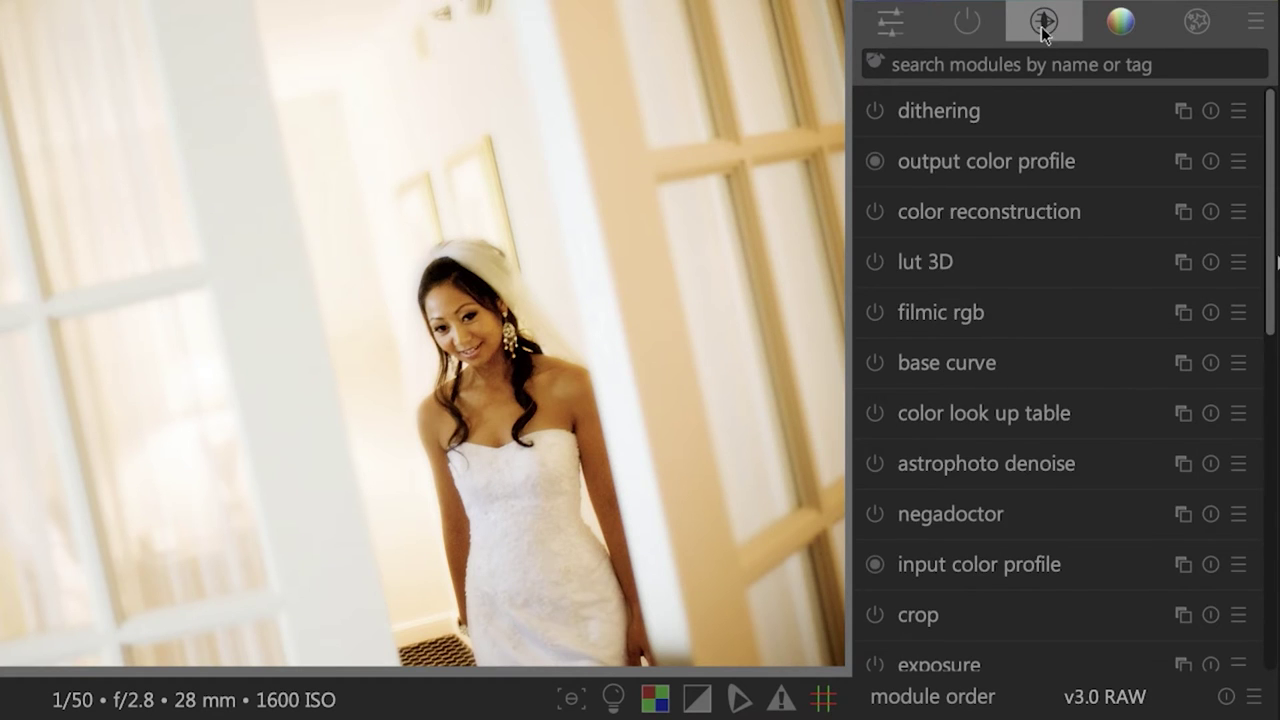
left_click(1122, 24)
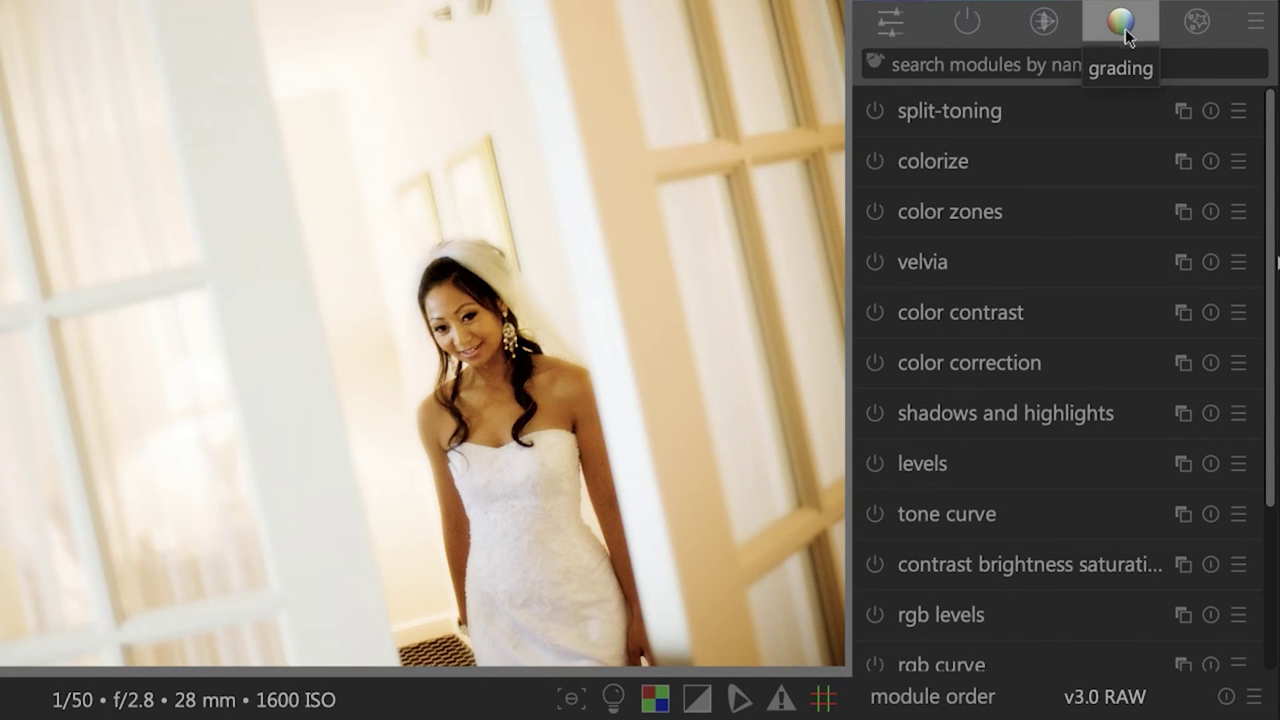
left_click(1058, 21)
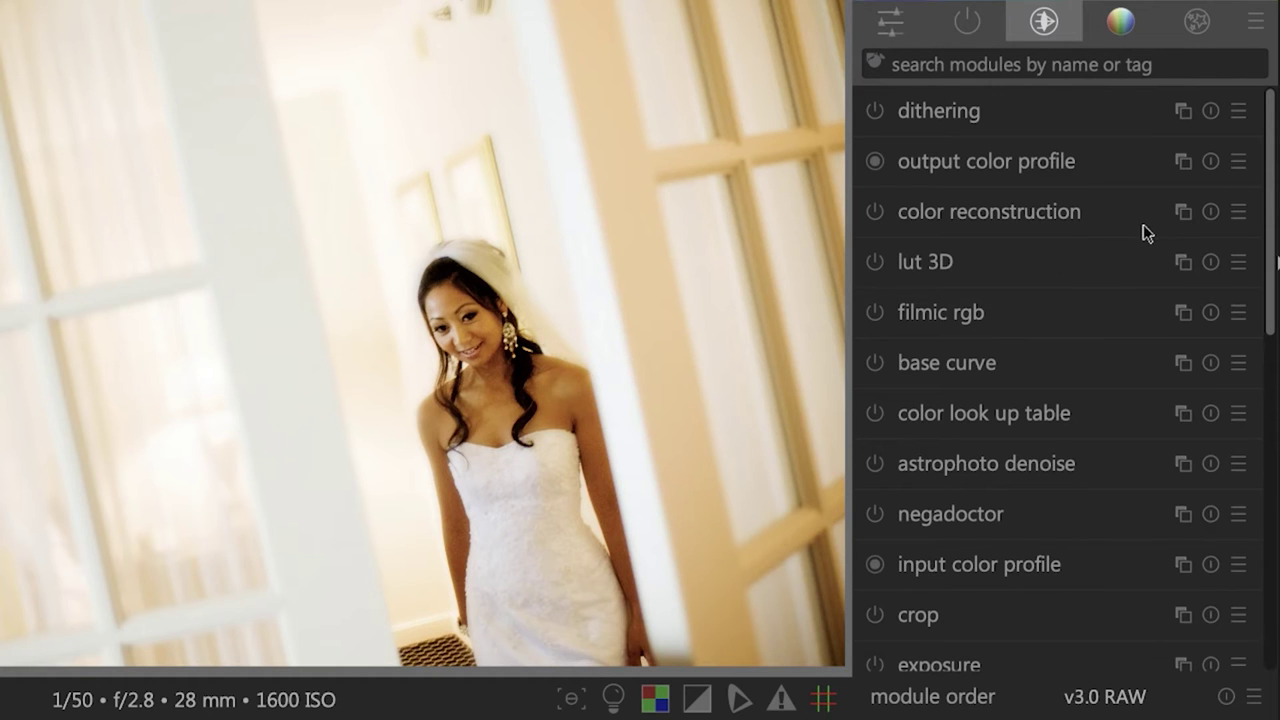
left_click_drag(1273, 182, 1234, 166)
left_click(902, 31)
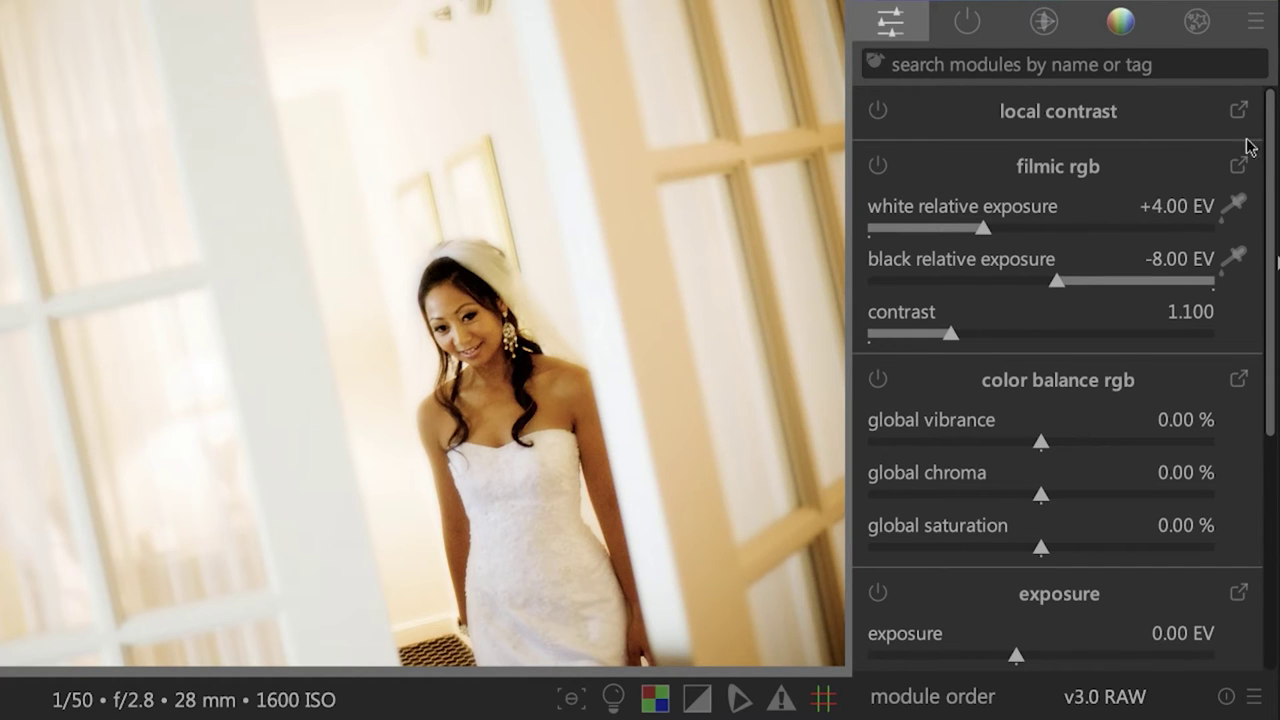
Show only the four active modules: output color profile, sharpen, input color profile, orientation
scroll(1157, 408, "down", 6)
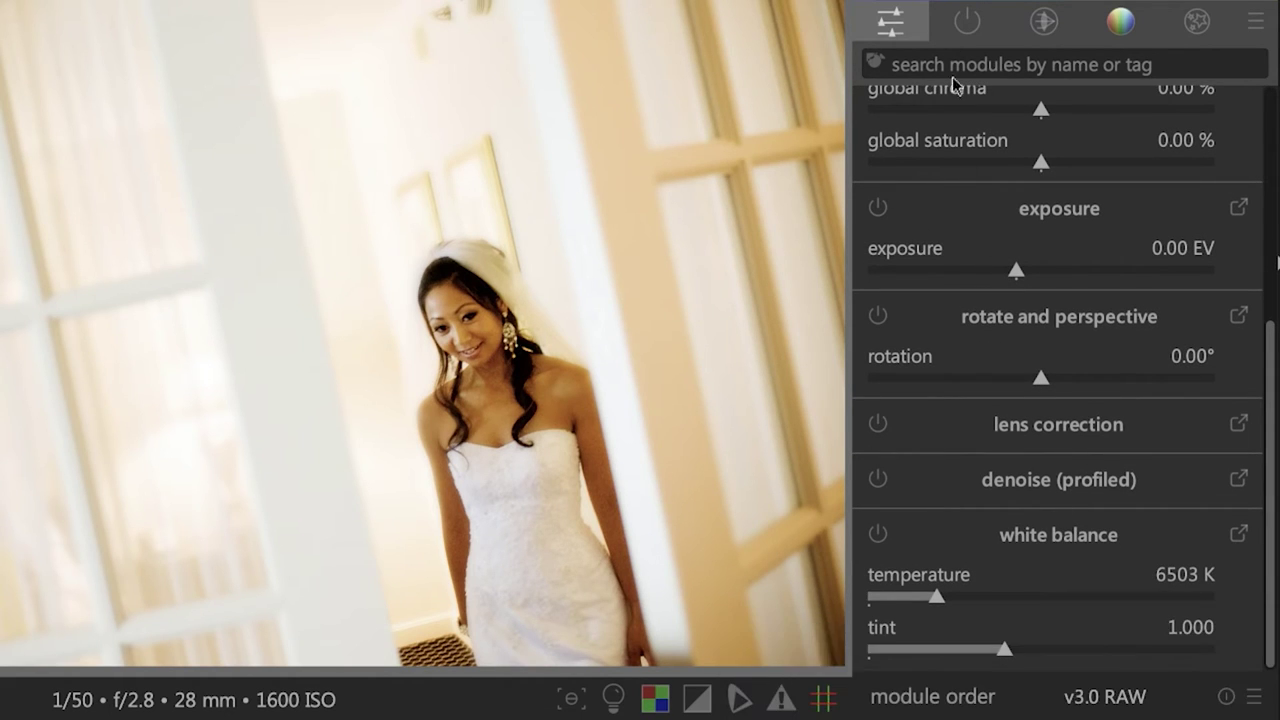
left_click(955, 22)
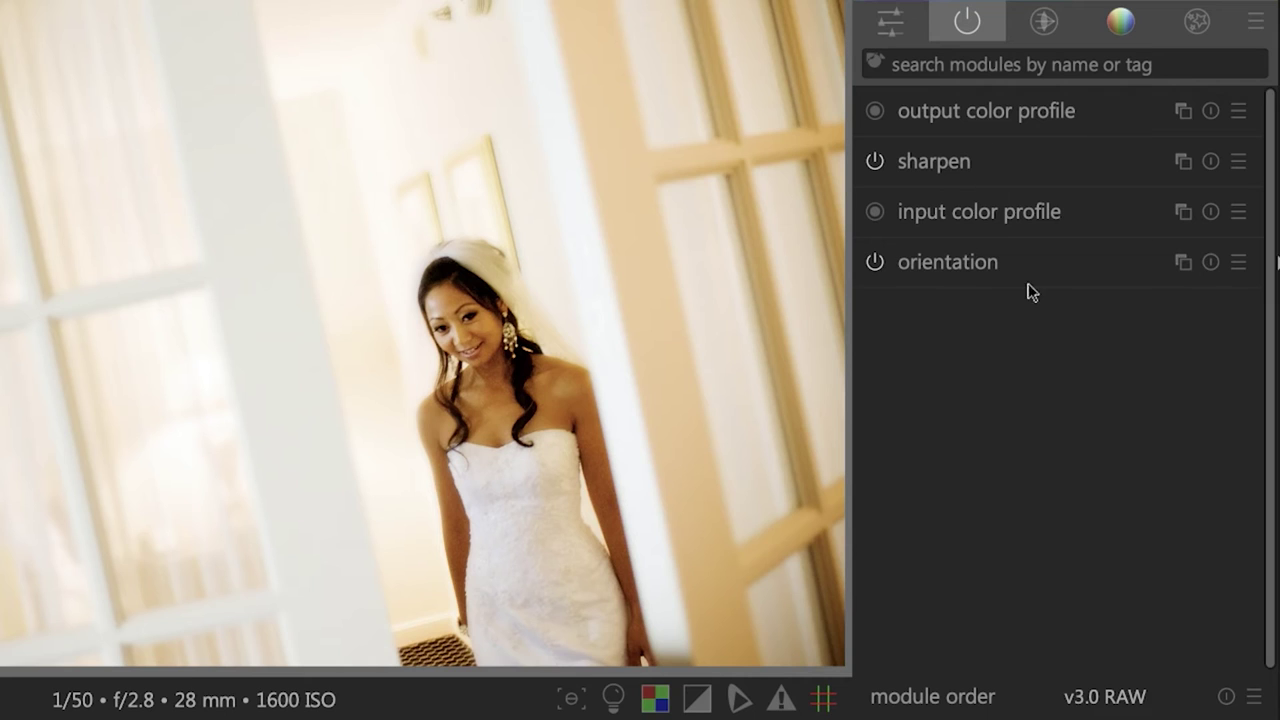
Browse the full technical module group list by scrolling through it
left_click(1042, 33)
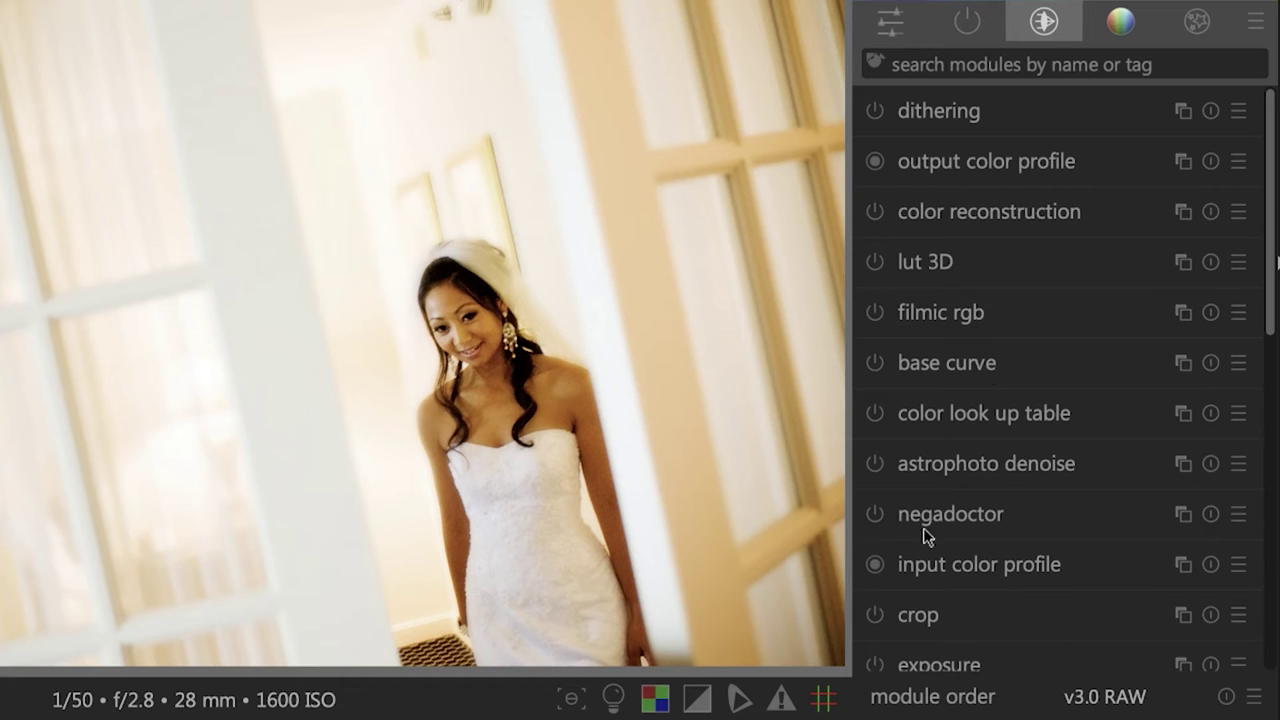
left_click_drag(1272, 266, 1249, 600)
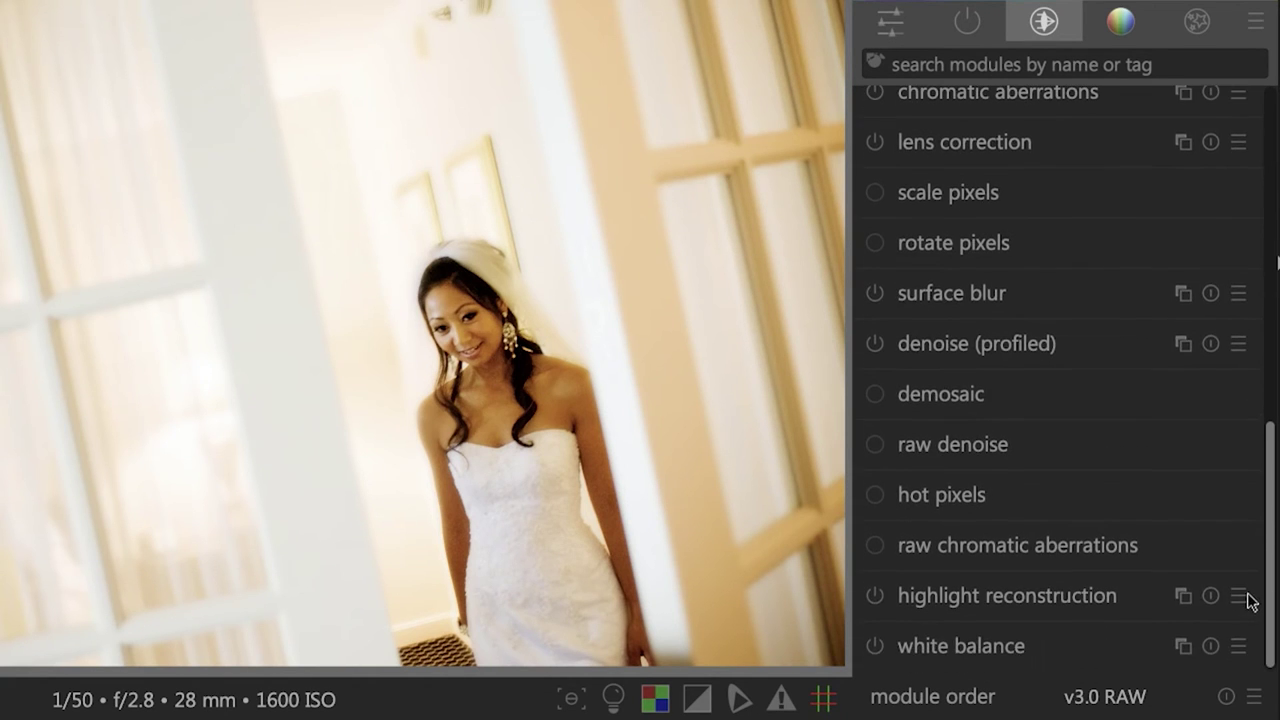
scroll(1255, 607, "up", 10)
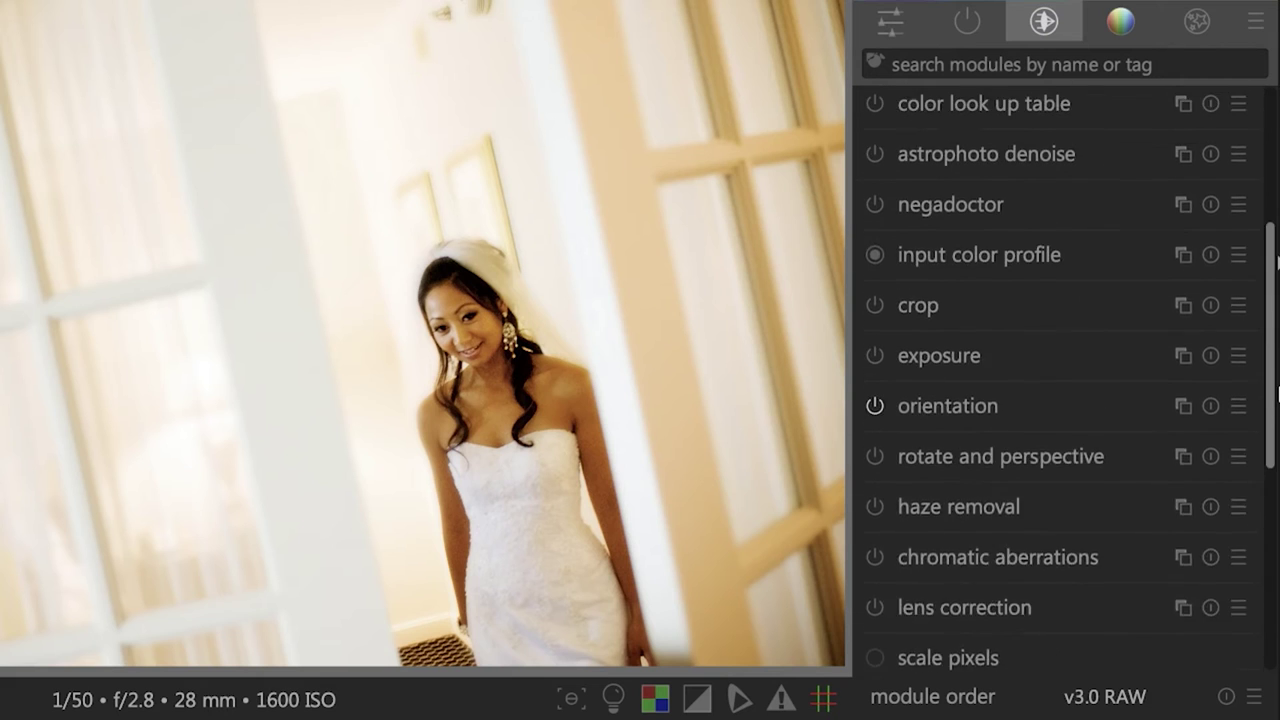
scroll(1277, 262, "up", 1)
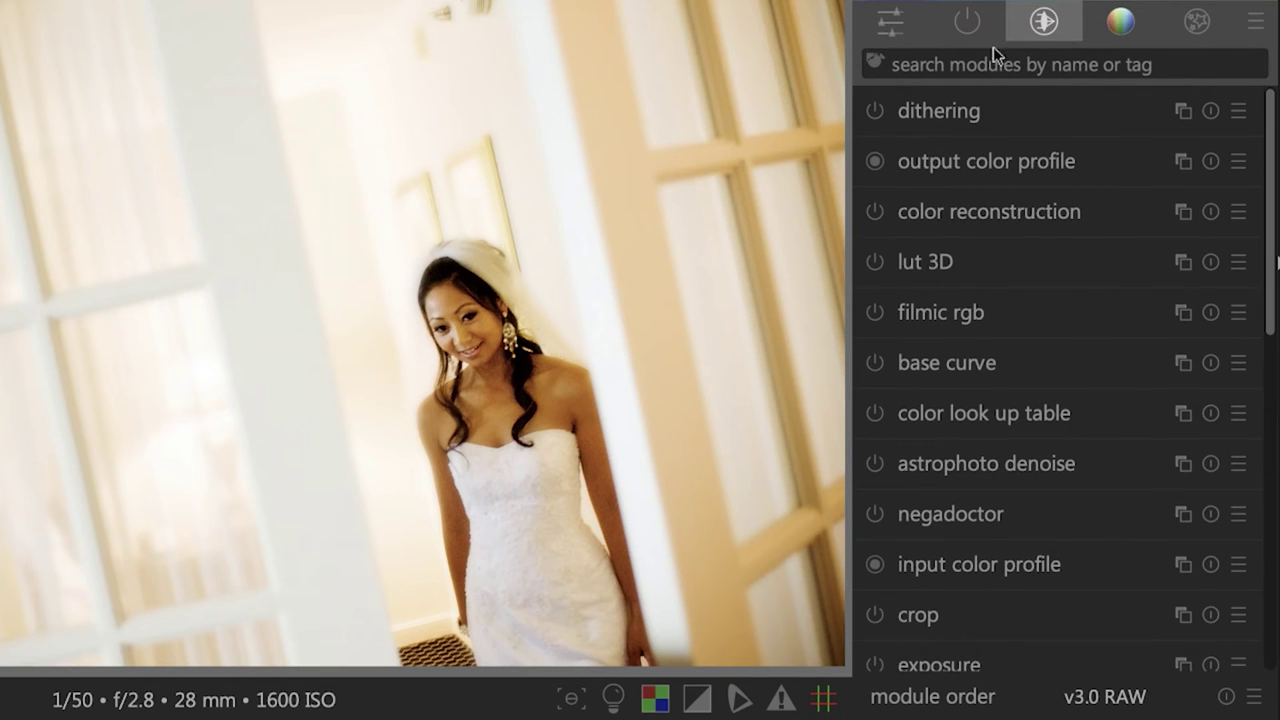
left_click_drag(1270, 160, 1257, 286)
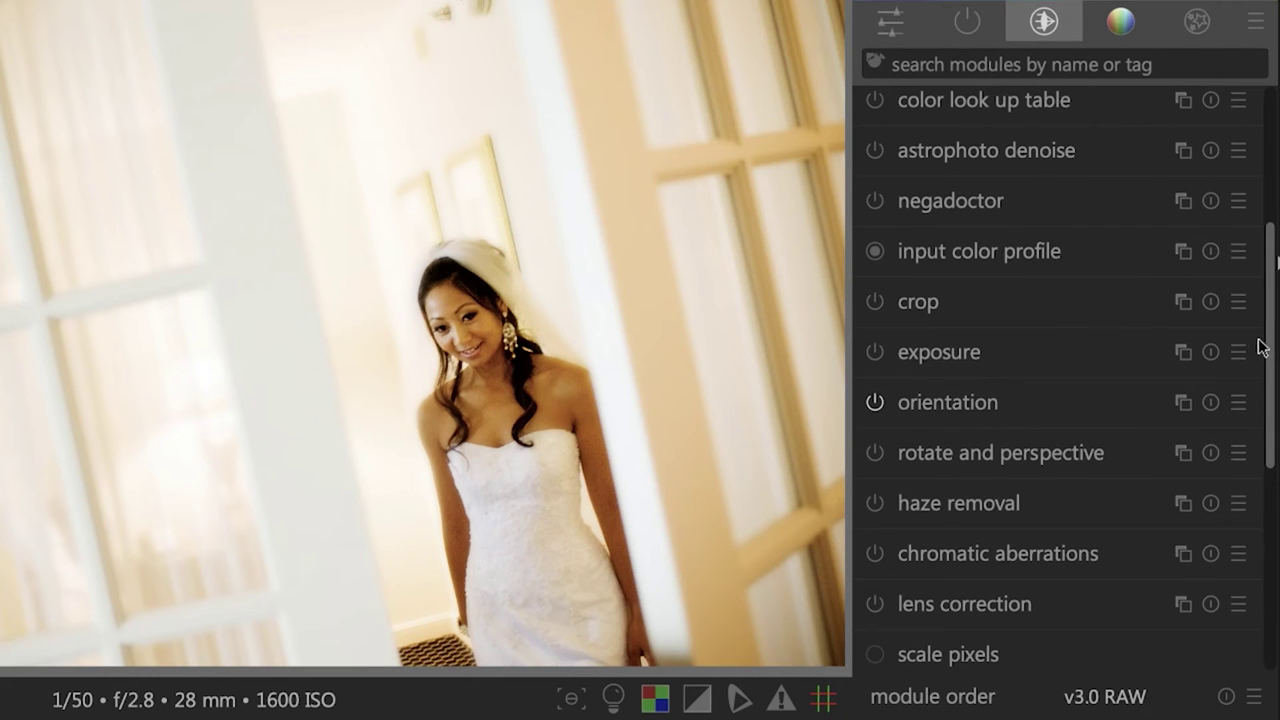
left_click_drag(1260, 349, 1253, 555)
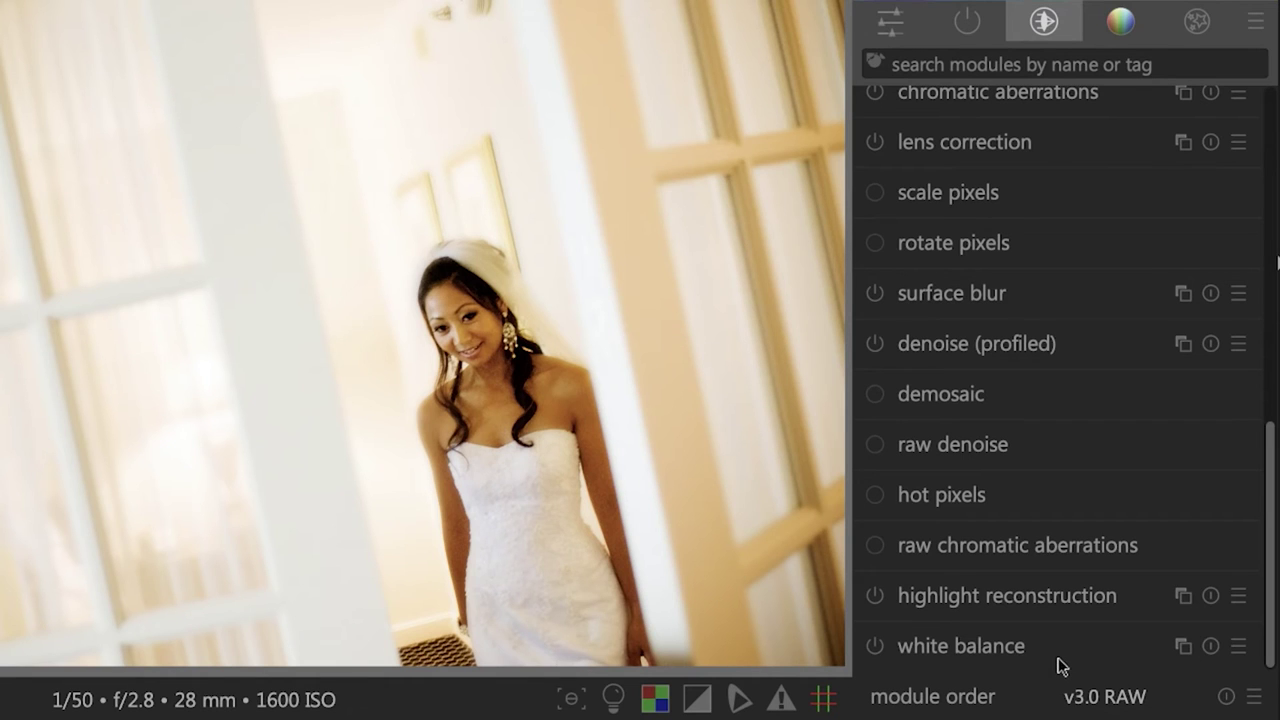
scroll(1272, 576, "up", 15)
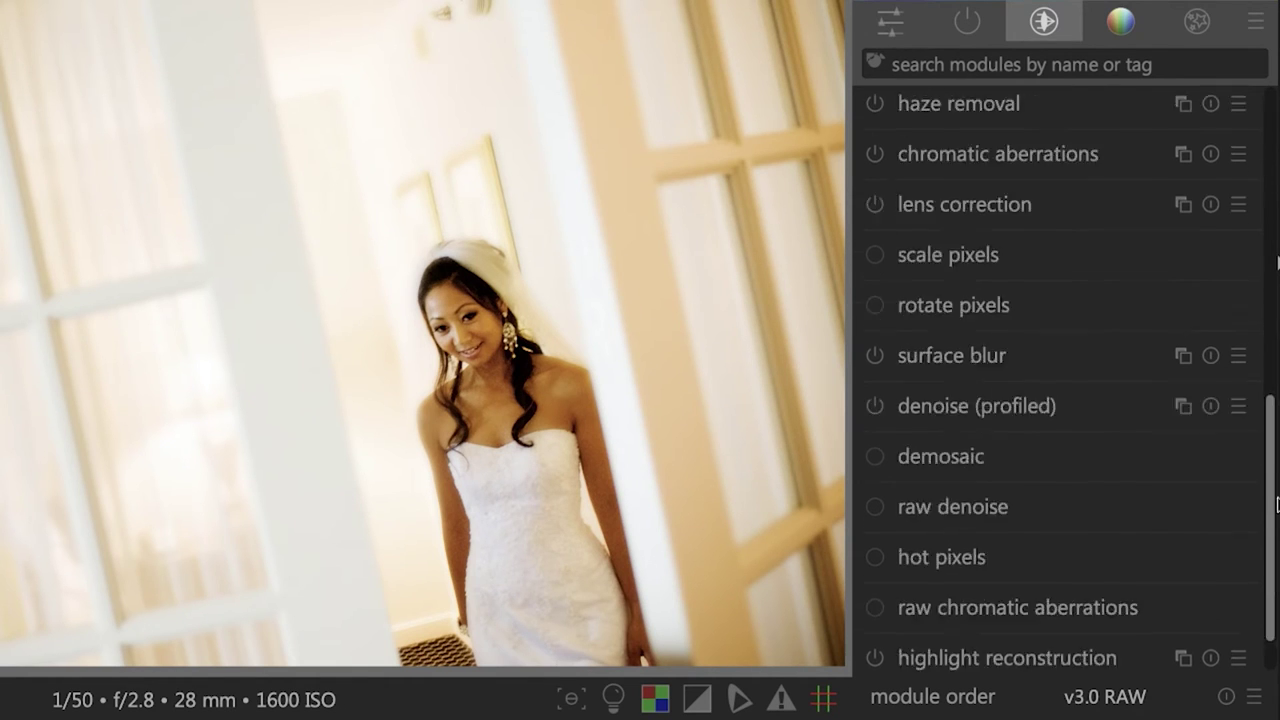
Browse the colour grading group, then switch to the effects group list
left_click(1125, 28)
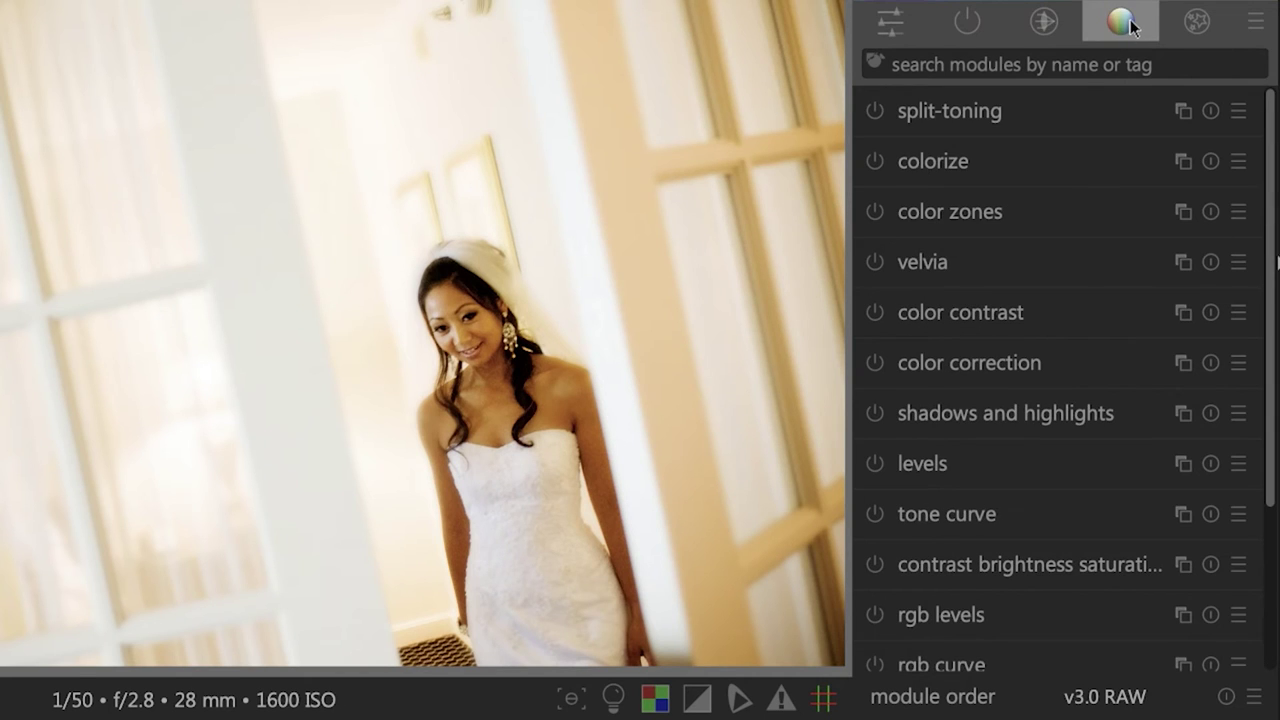
mouse_move(918, 113)
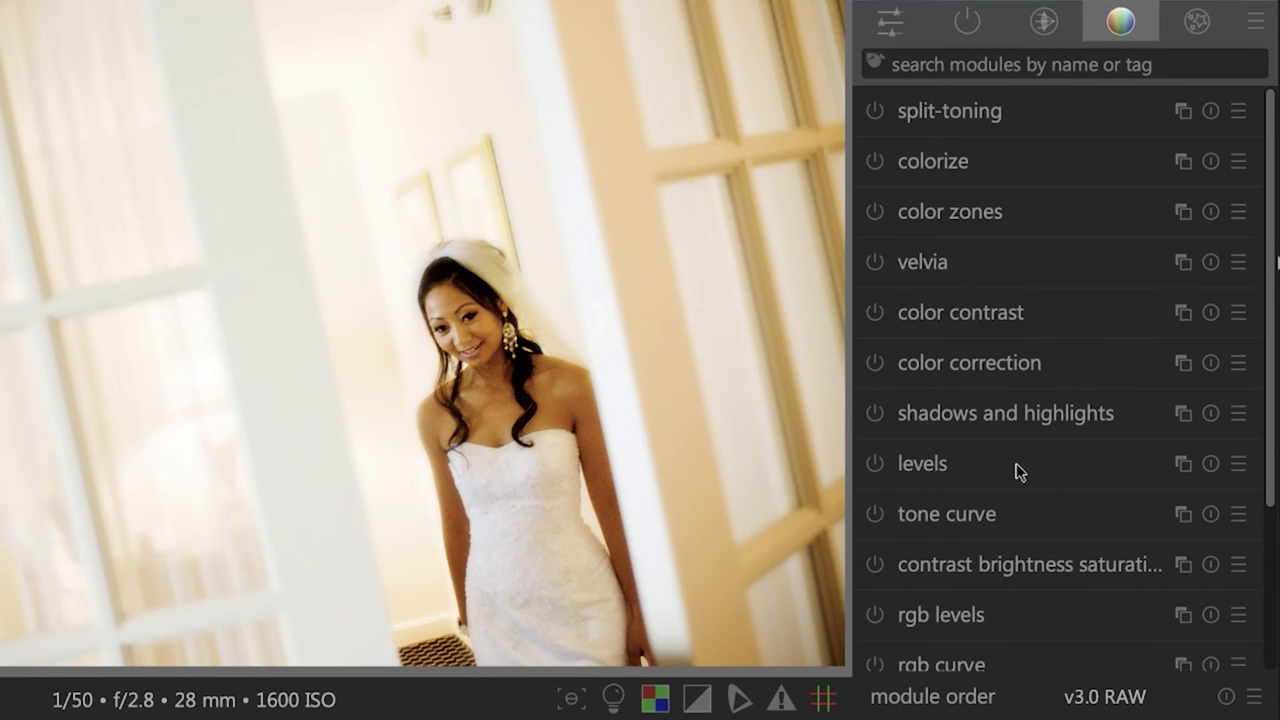
left_click_drag(1266, 425, 1250, 610)
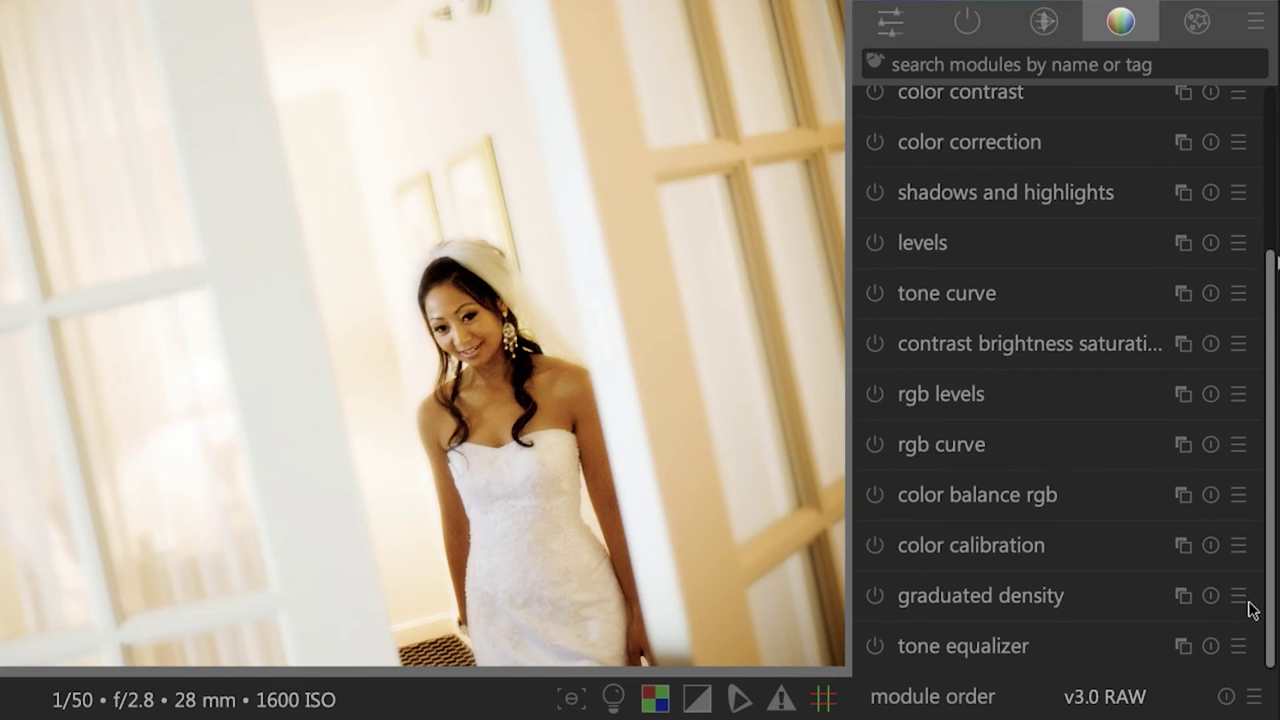
scroll(1250, 610, "up", 4)
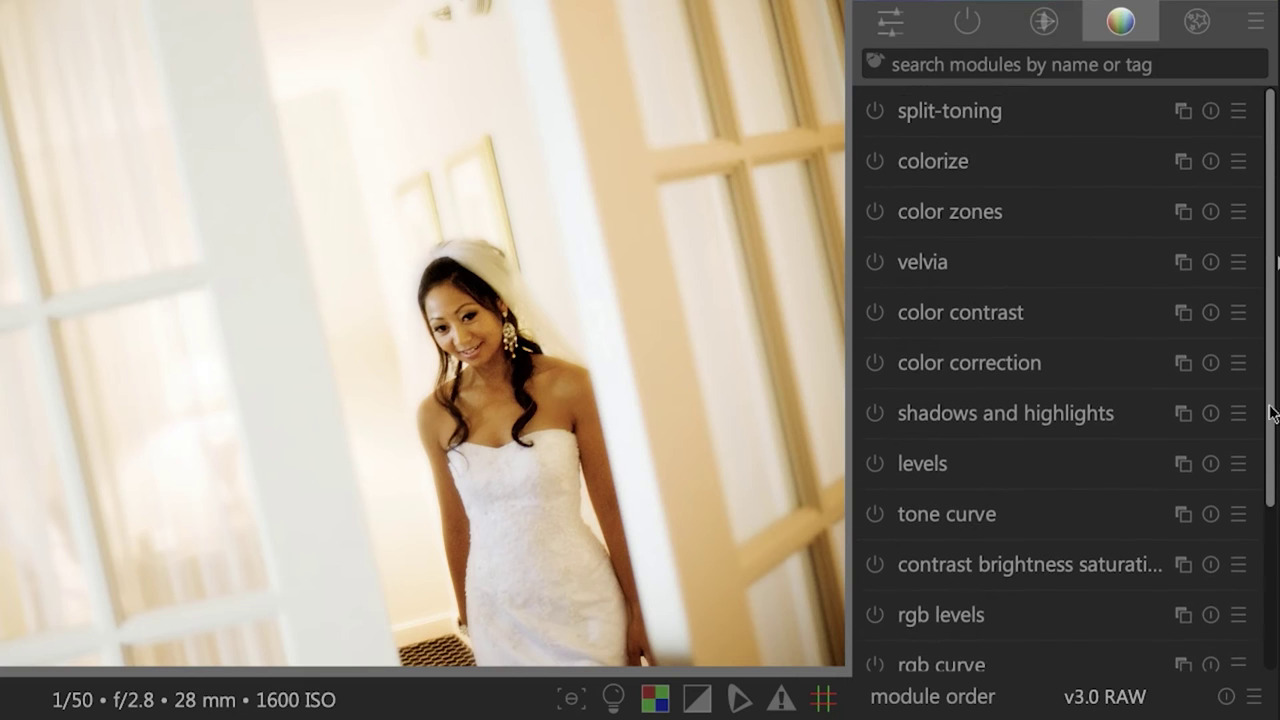
left_click(1196, 22)
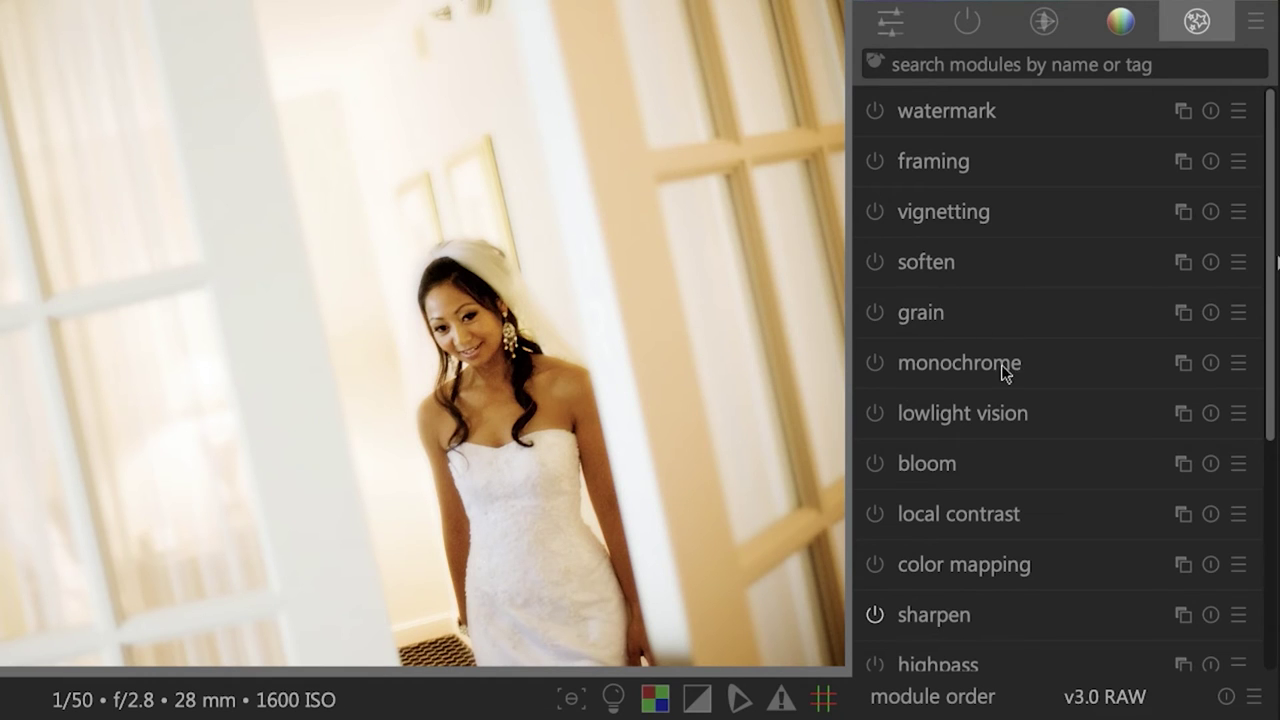
left_click_drag(1262, 370, 1257, 295)
Try the My Workflow module-group preset, revert to modules: default, and reopen the preset list
left_click(1259, 22)
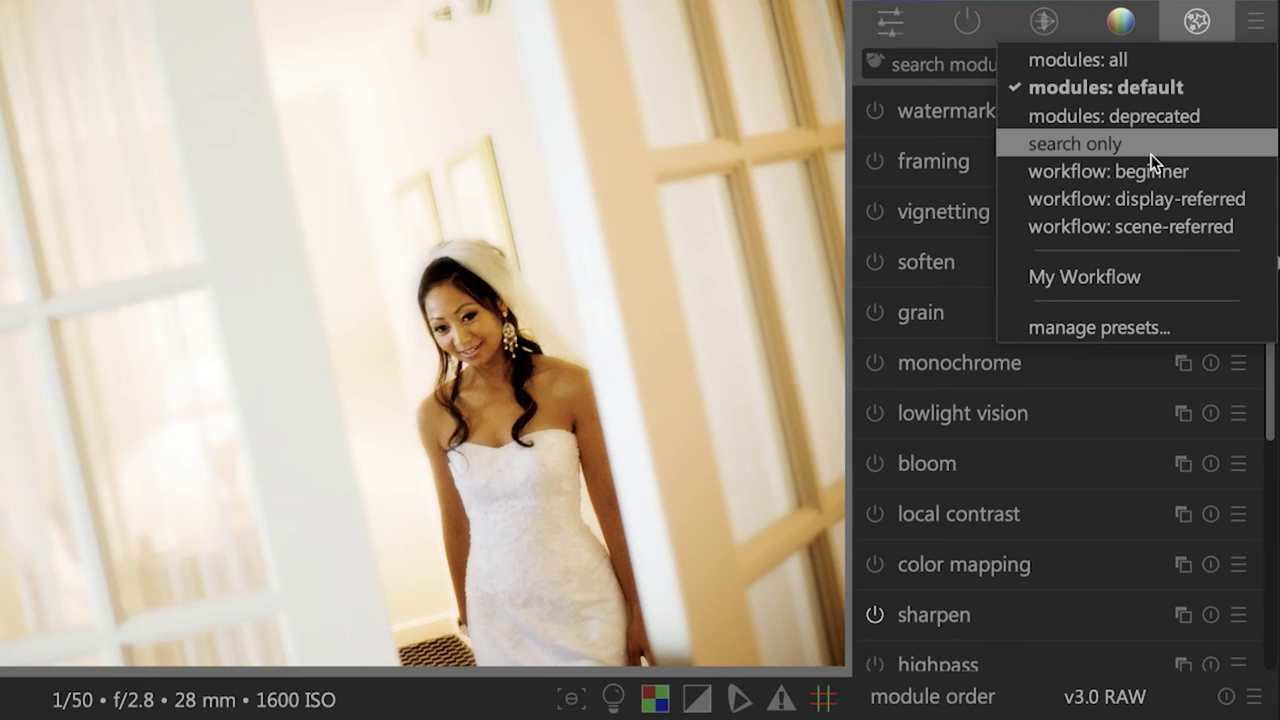
left_click(1107, 276)
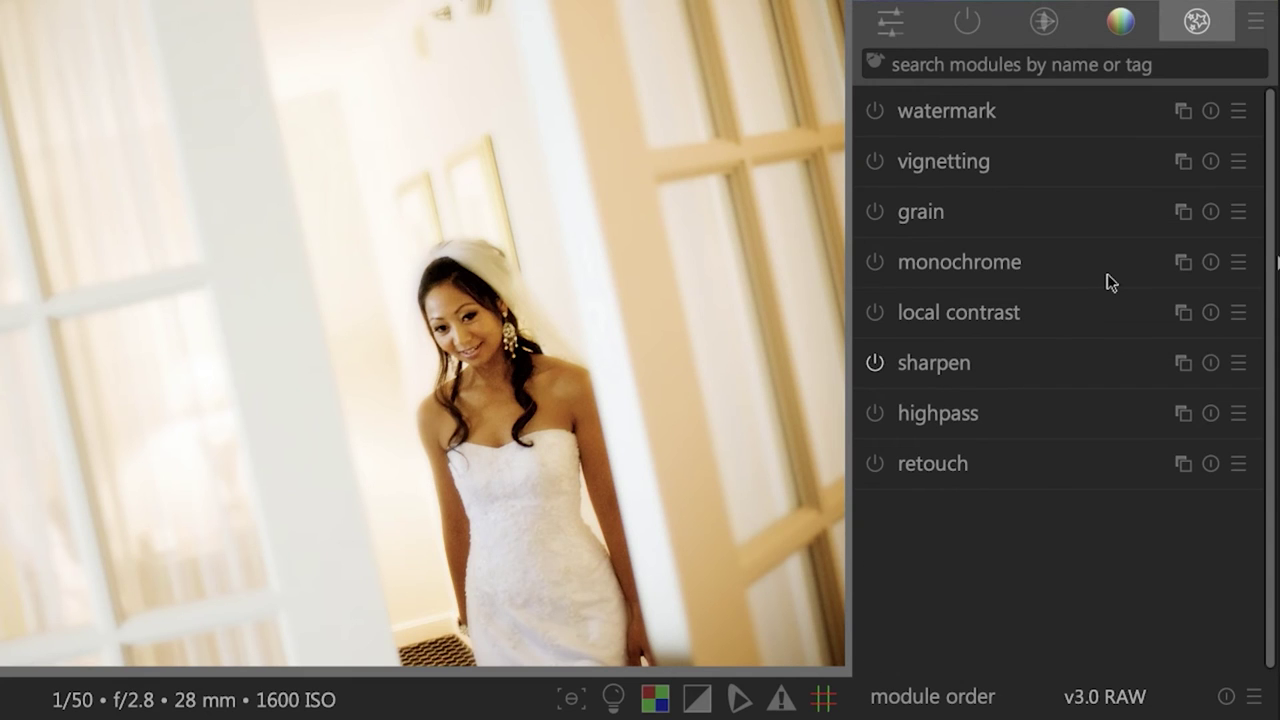
left_click(1120, 21)
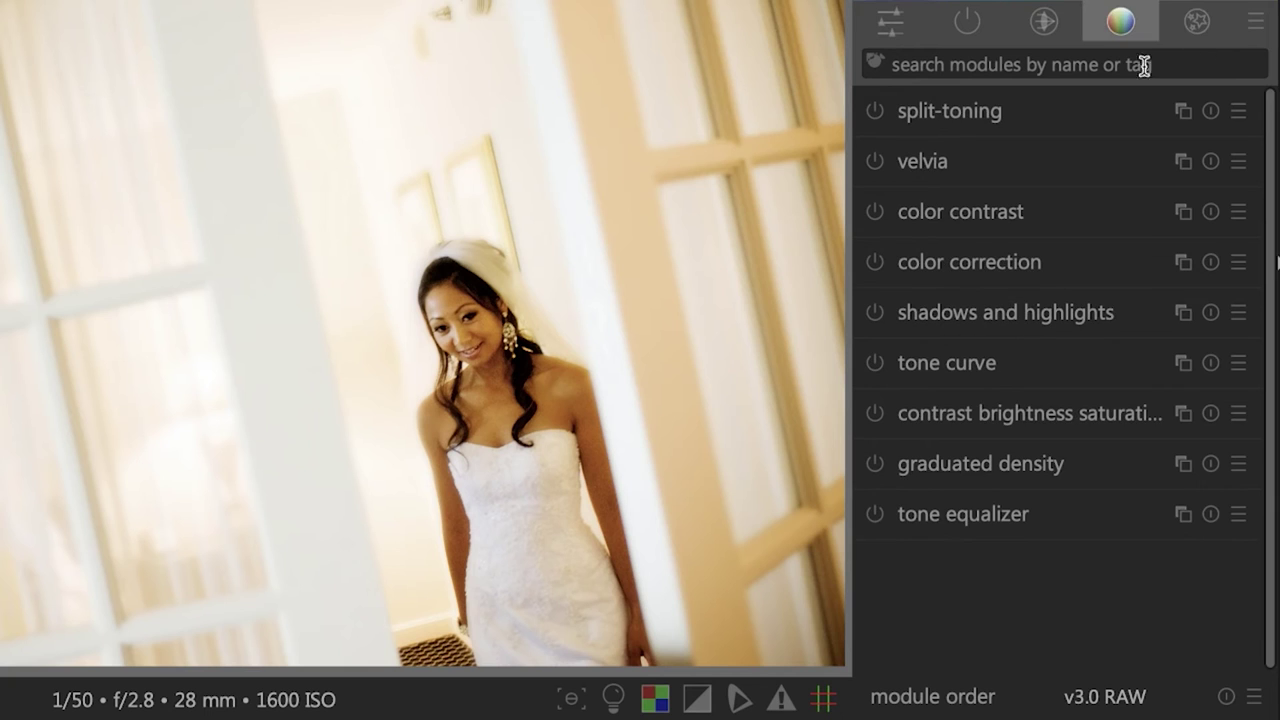
left_click(1200, 27)
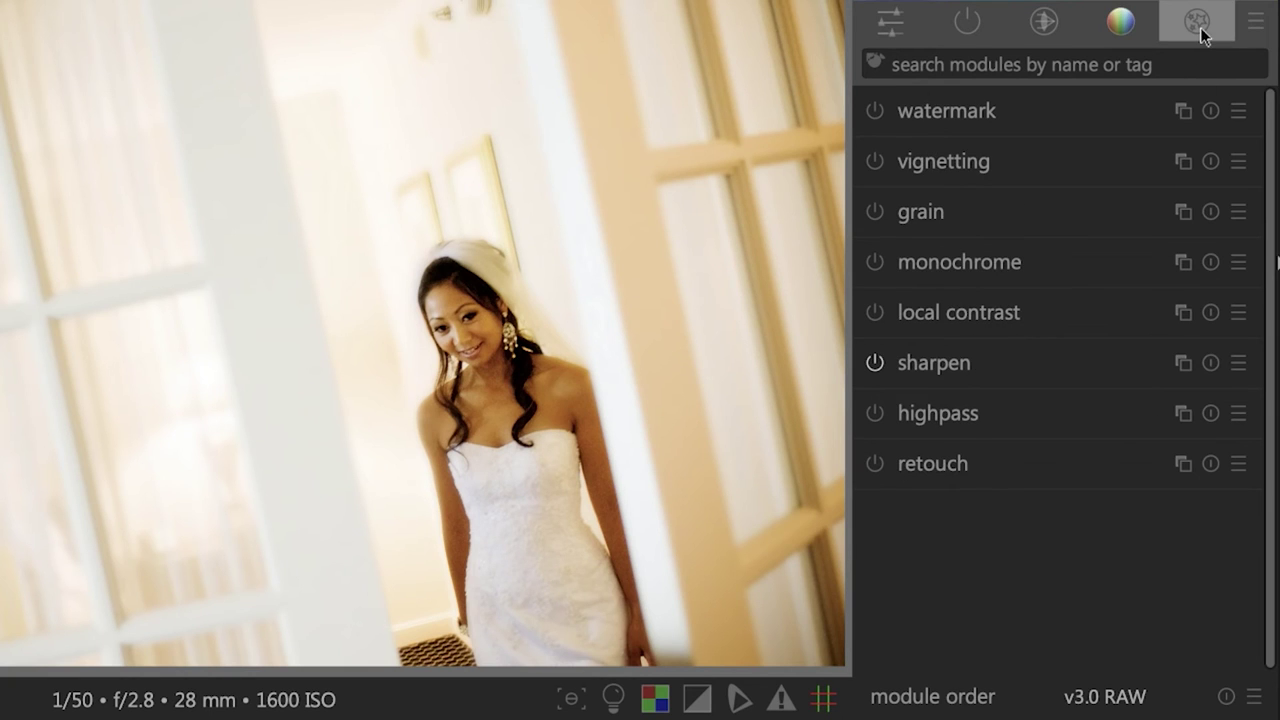
left_click(1256, 27)
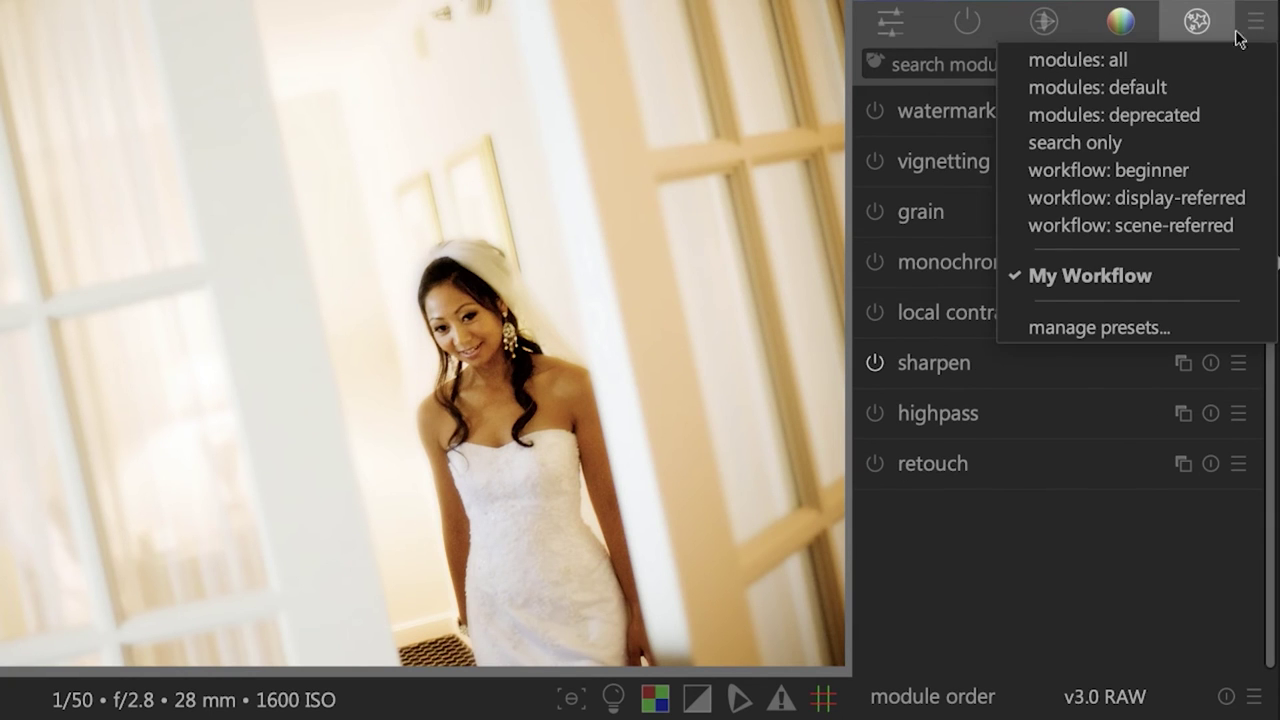
left_click(1159, 87)
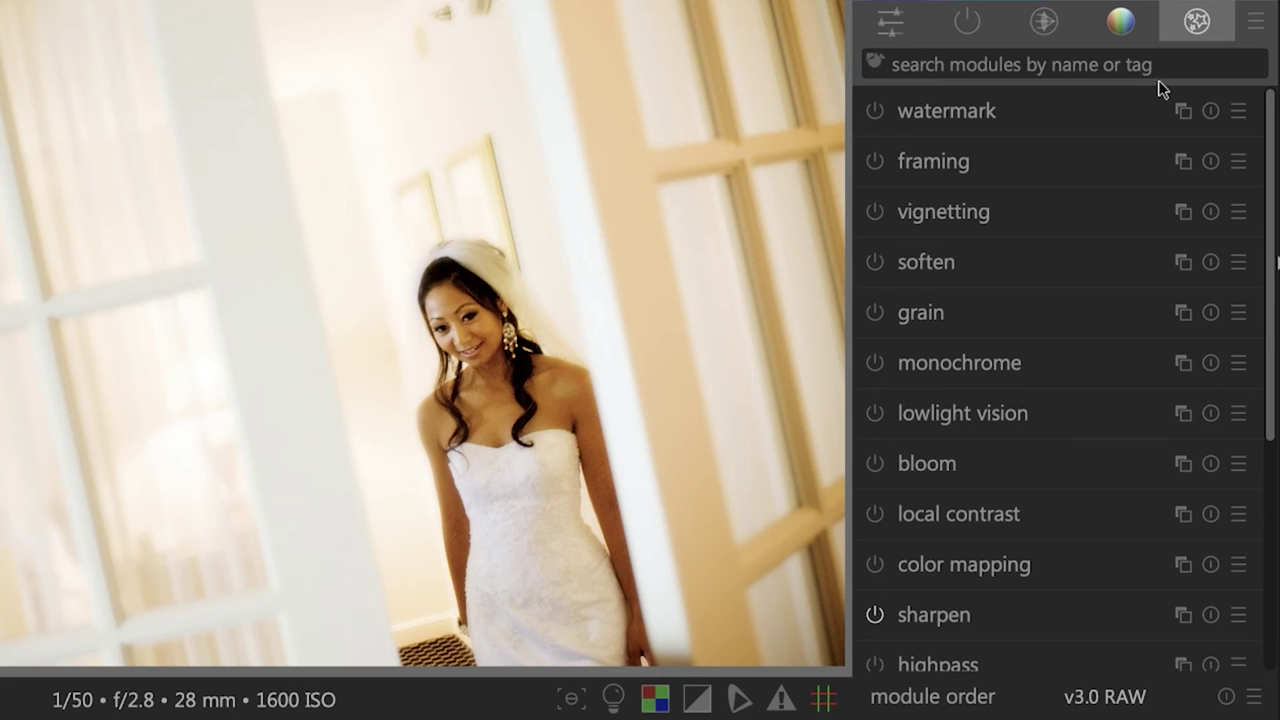
left_click(1256, 27)
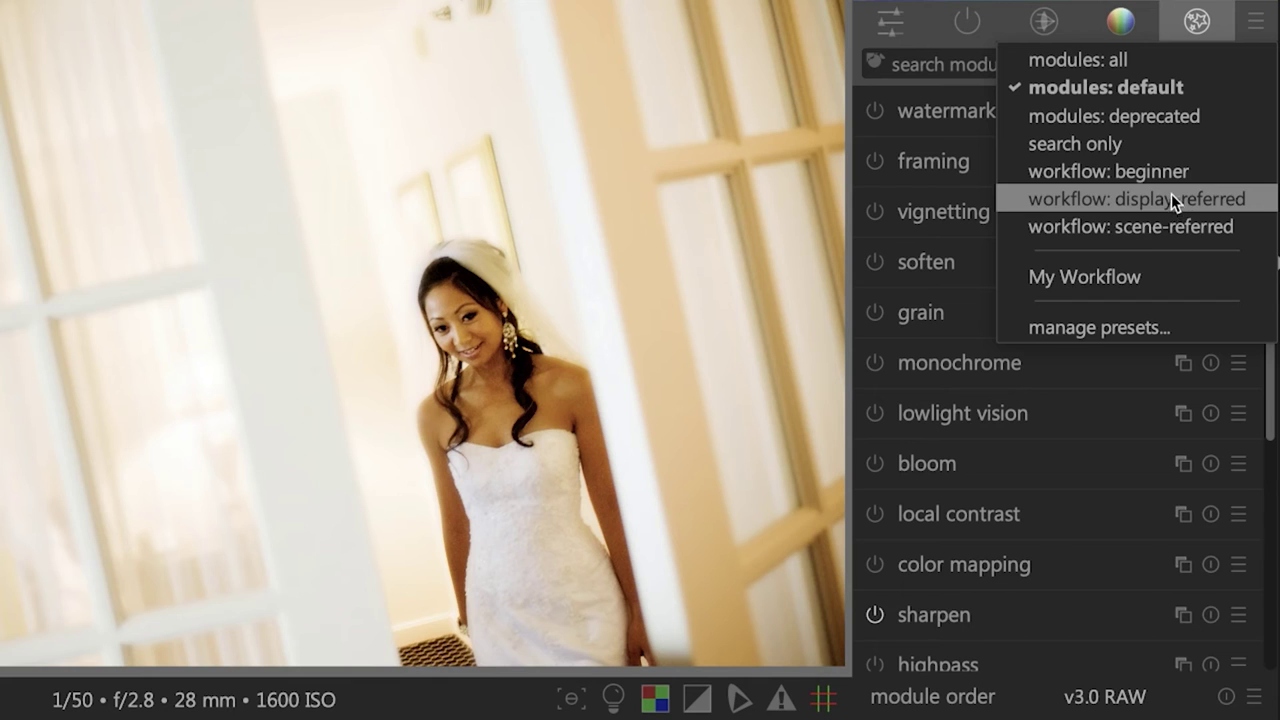
In manage module layouts, duplicate the default preset and name the copy 'New'
left_click(1116, 328)
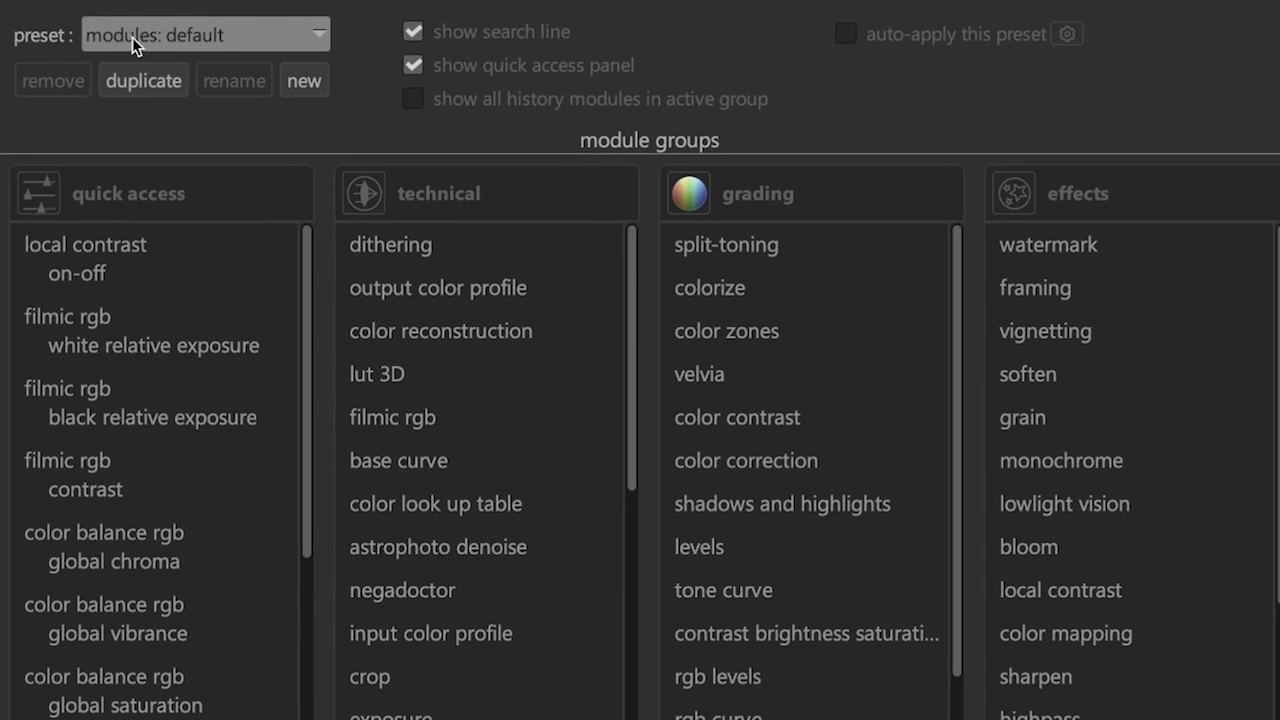
left_click(174, 79)
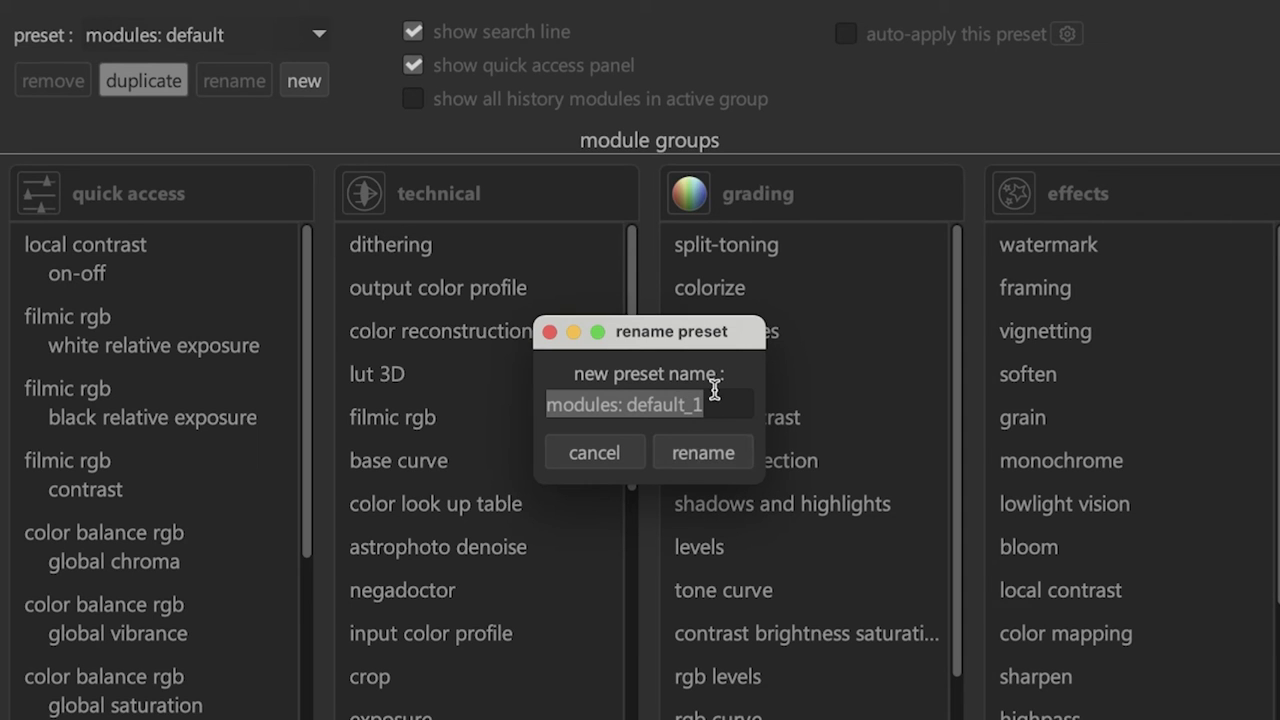
type("New")
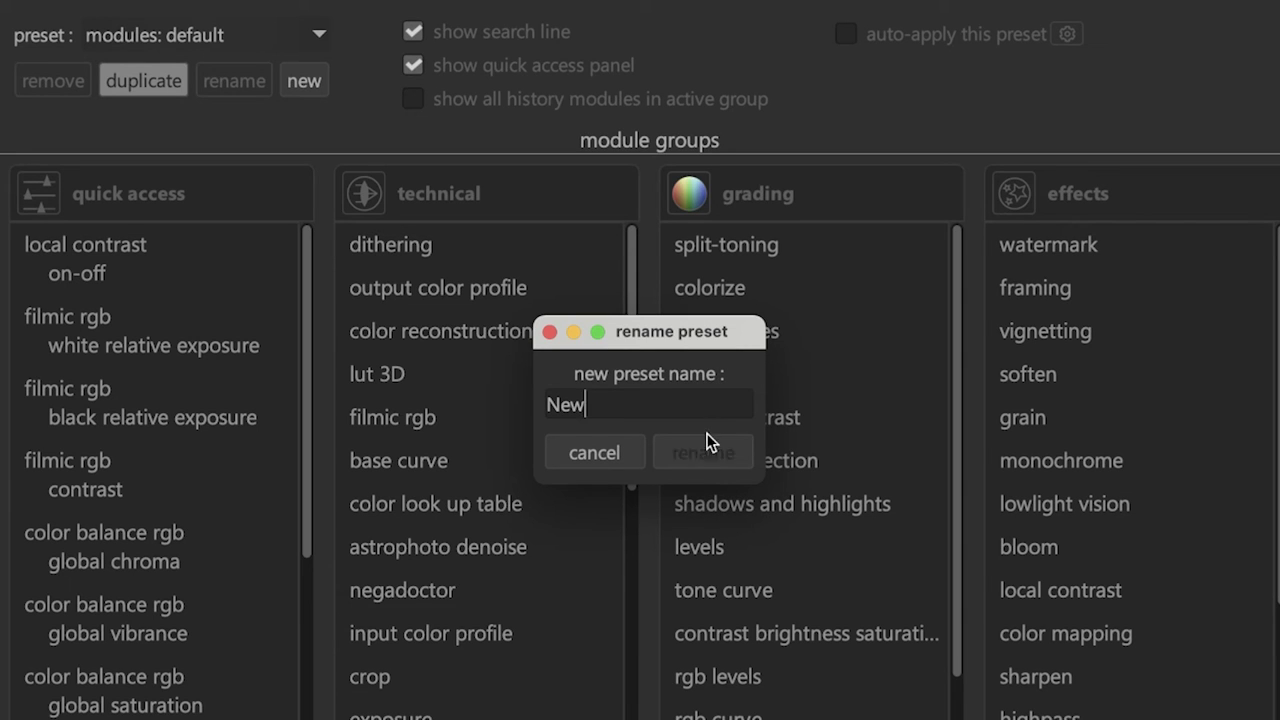
left_click(705, 452)
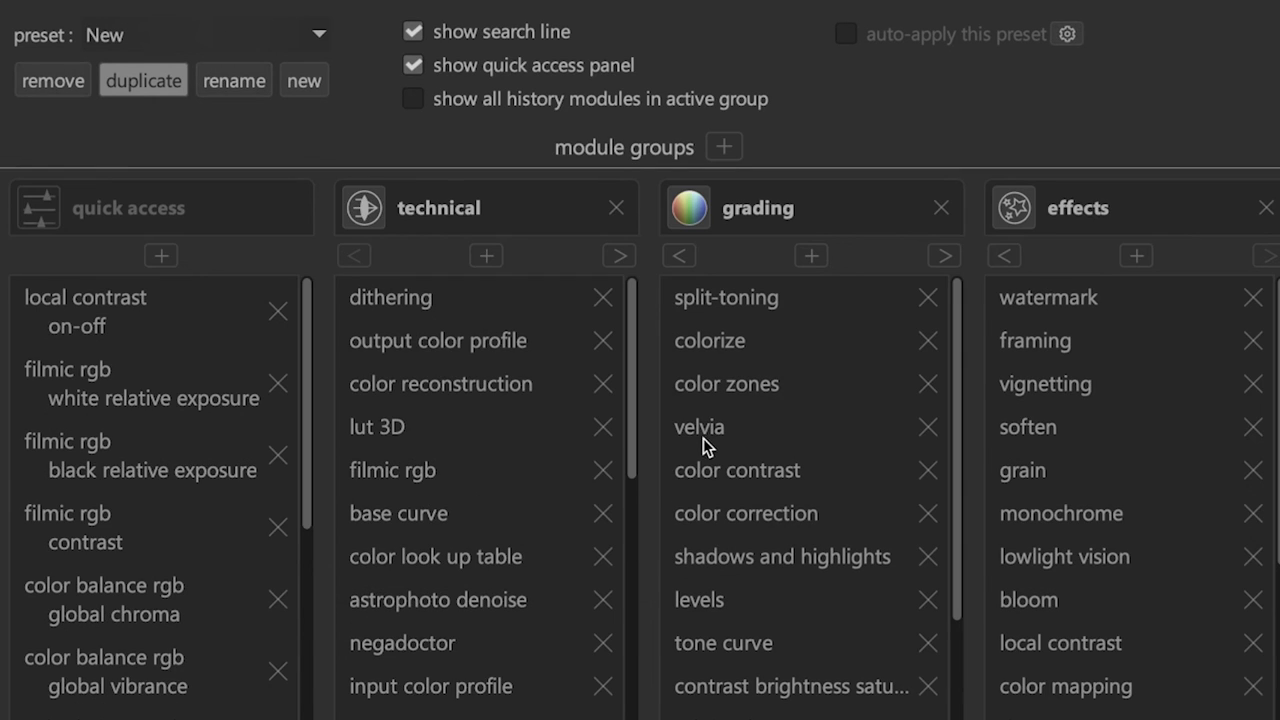
Remove dithering, base curve, exposure, crop, orientation and other modules from New's technical group
left_click(602, 297)
left_click(602, 340)
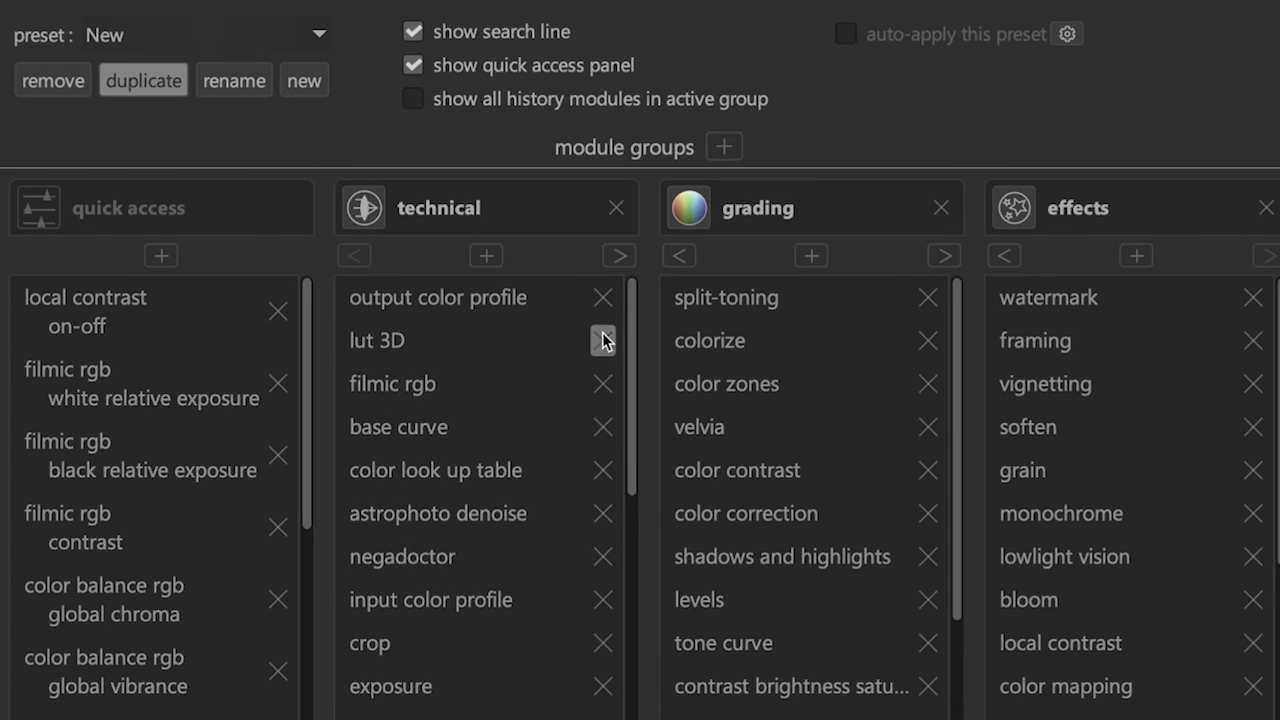
left_click(602, 426)
left_click(602, 470)
left_click(602, 513)
left_click(602, 556)
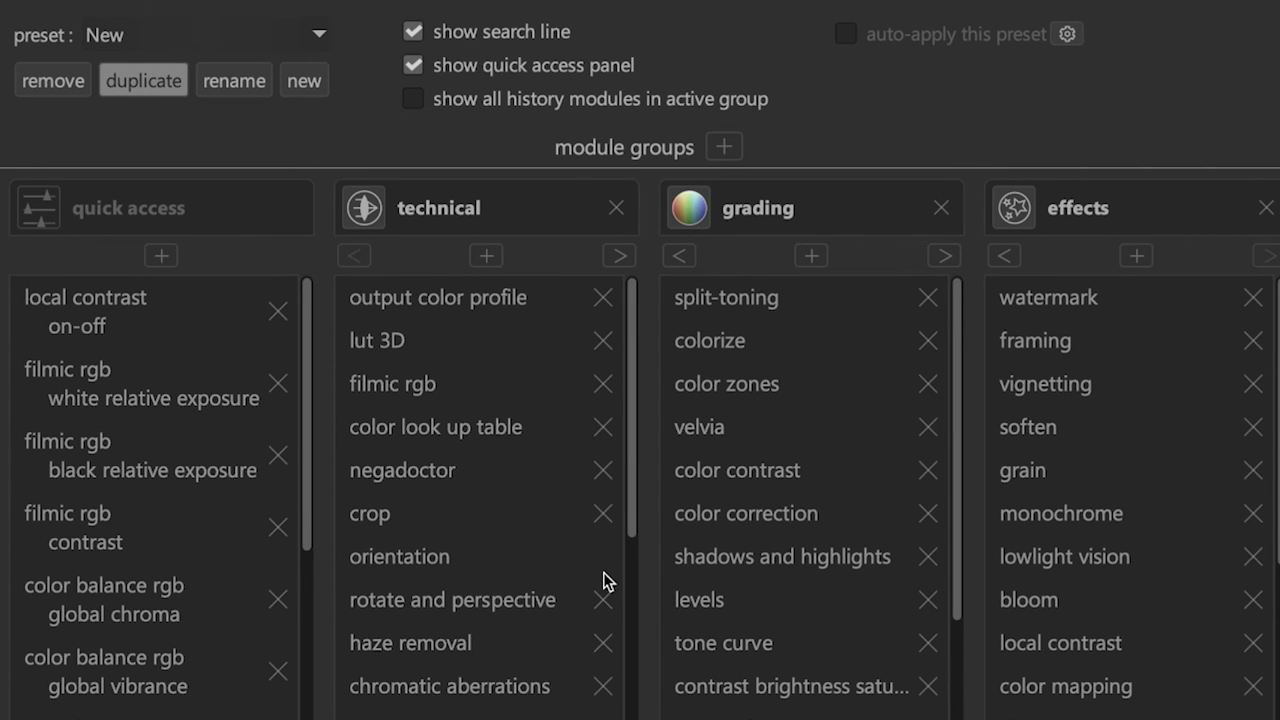
left_click(603, 599)
left_click(603, 642)
left_click(603, 599)
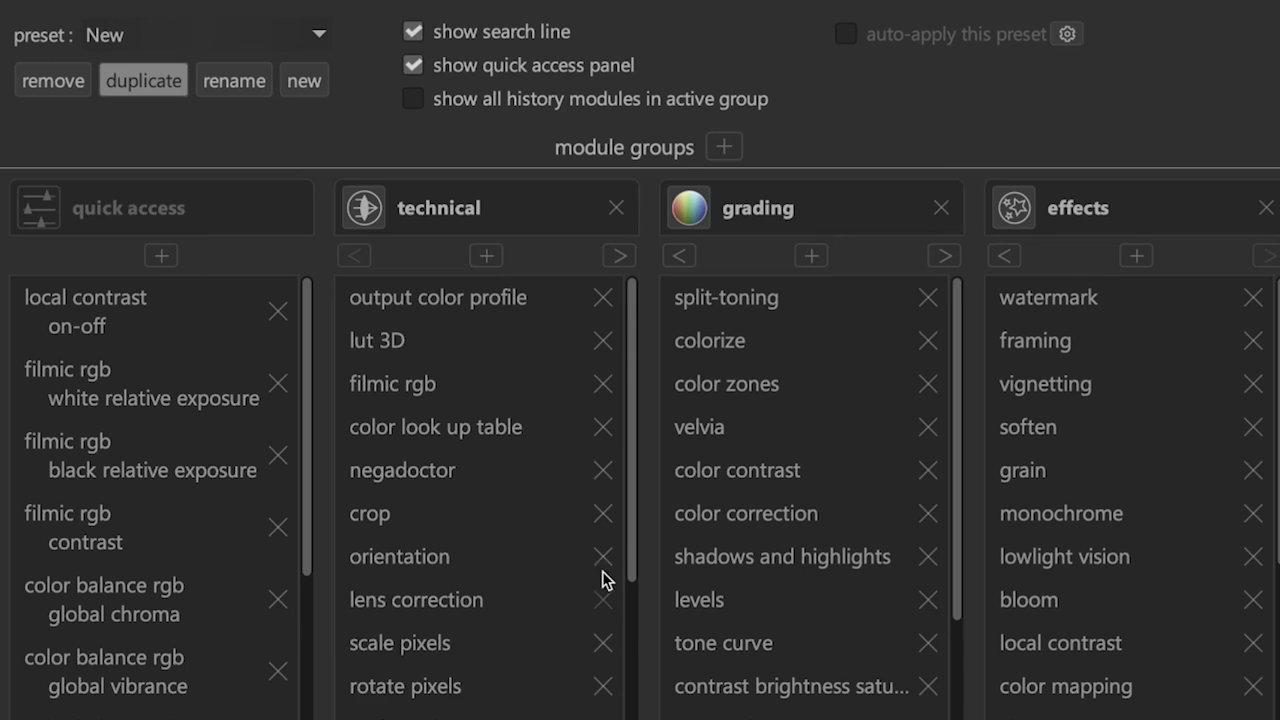
left_click(603, 556)
left_click(603, 513)
left_click(603, 470)
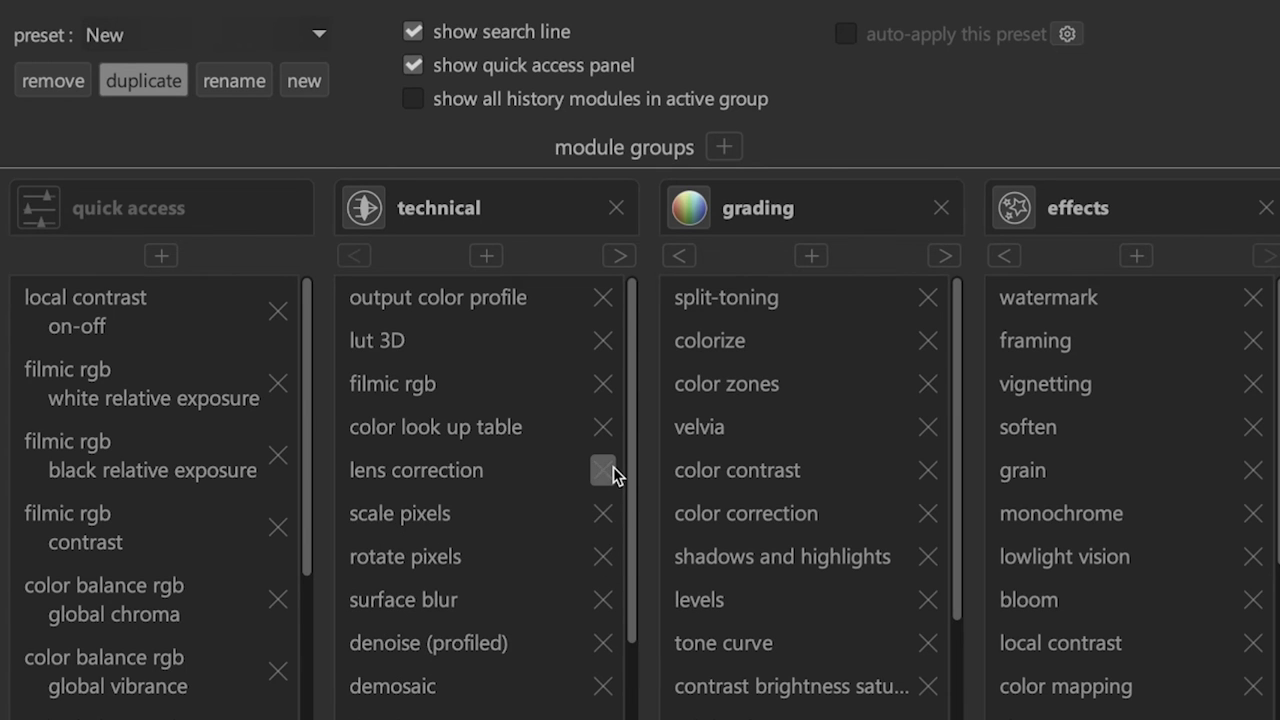
left_click(603, 427)
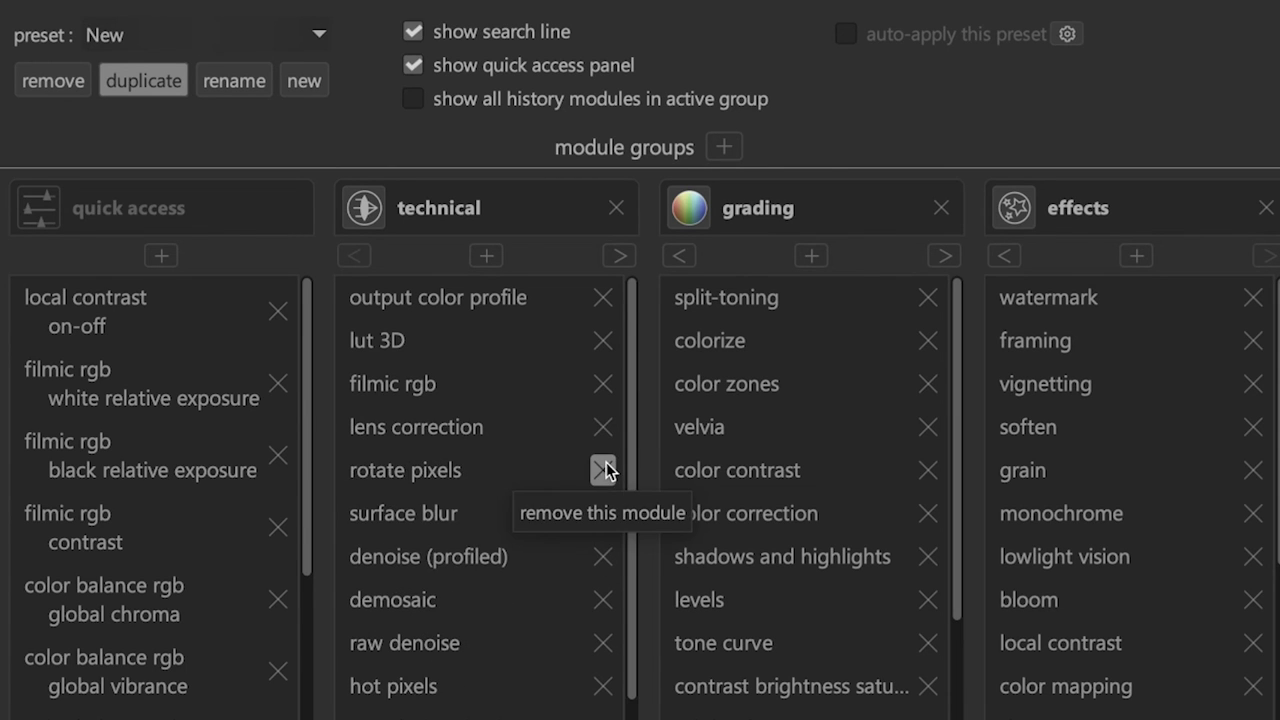
left_click(604, 469)
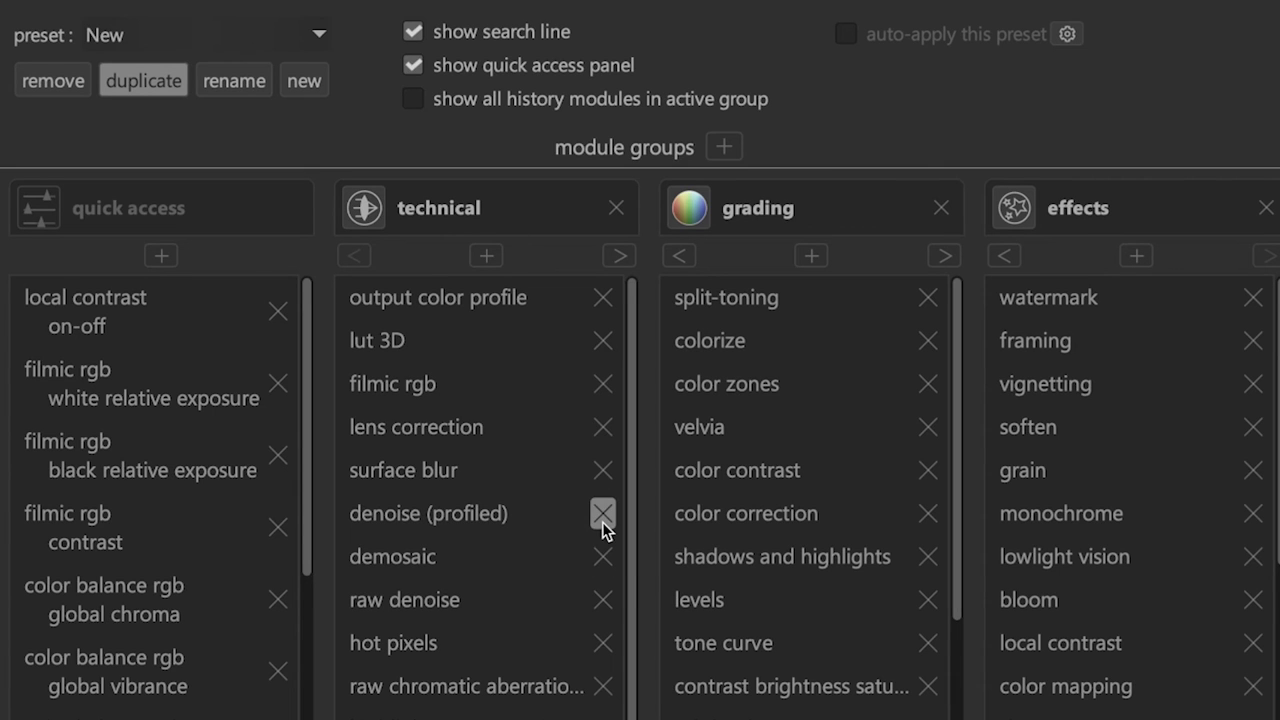
Add color zones to the technical group from all available modules
left_click(485, 255)
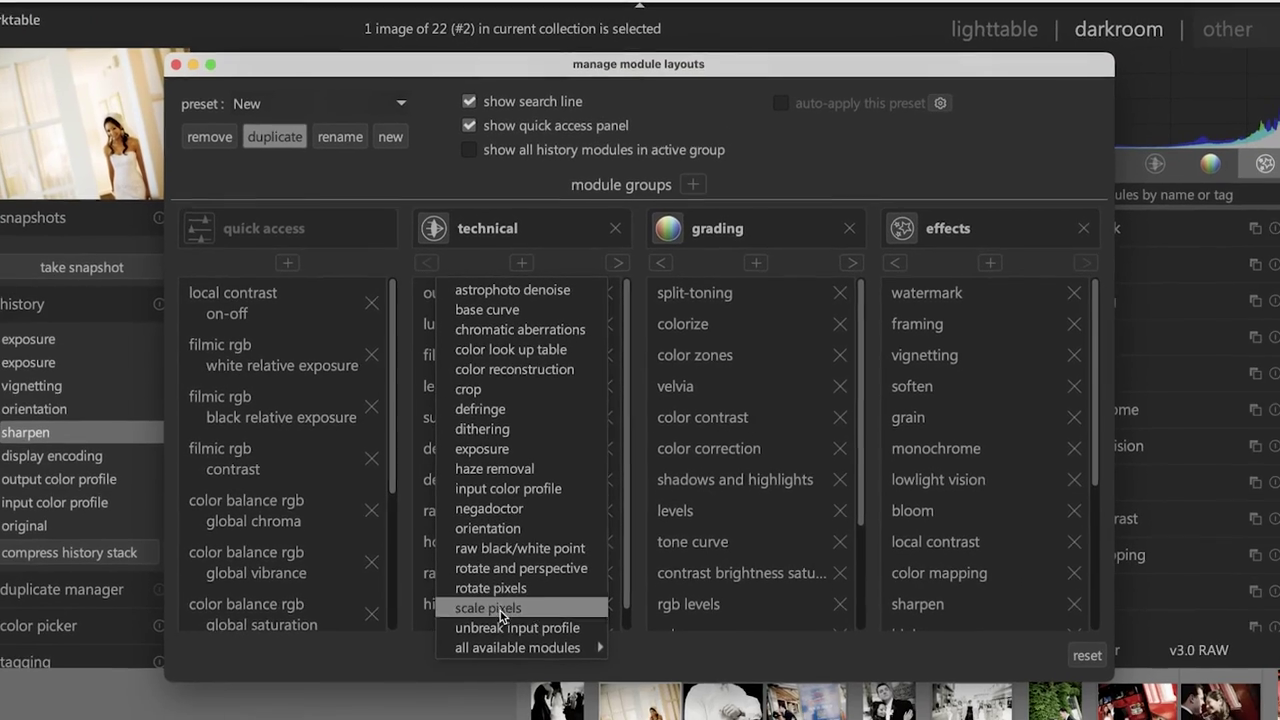
mouse_move(461, 719)
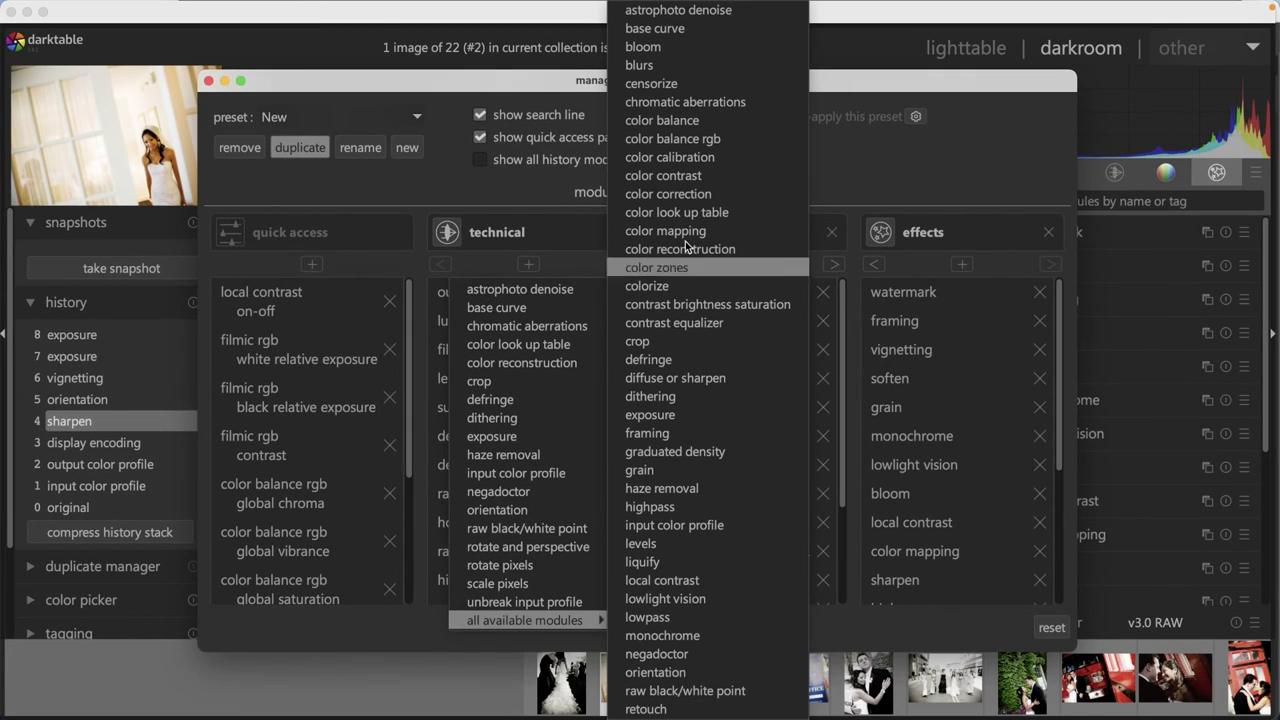
left_click(735, 267)
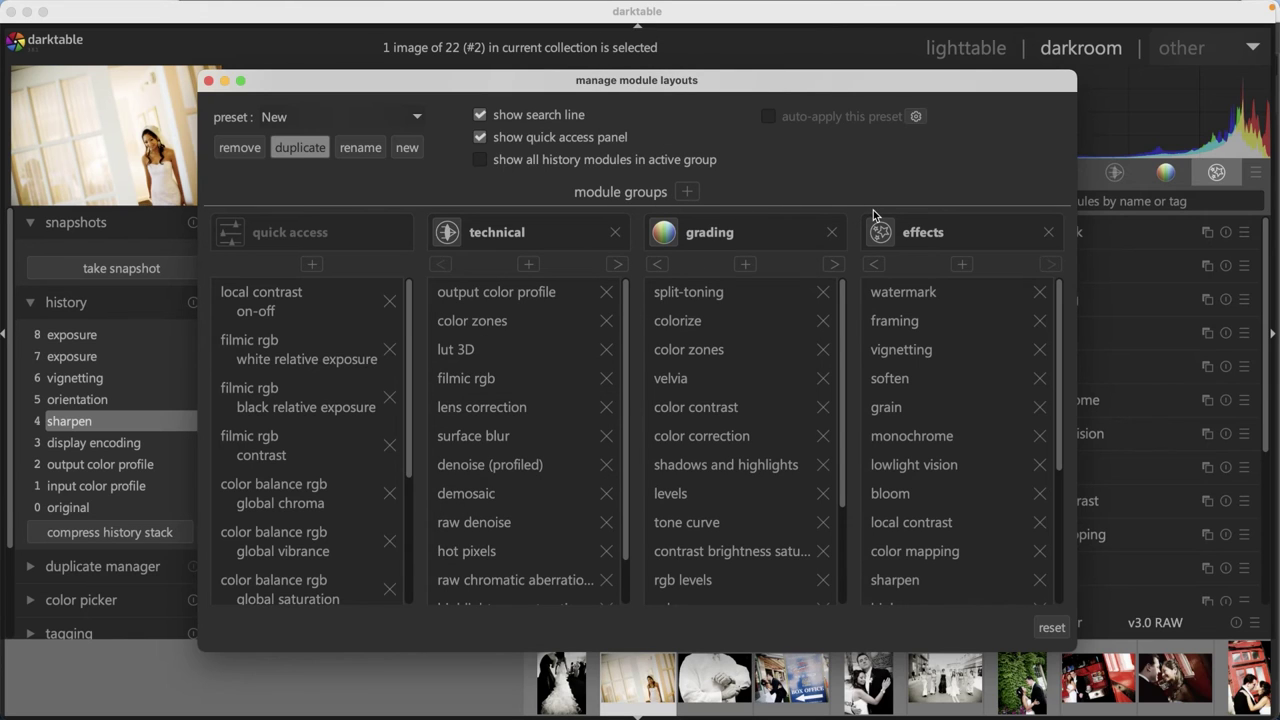
Close the module layout manager, then try the New preset and switch to My Workflow
left_click(208, 80)
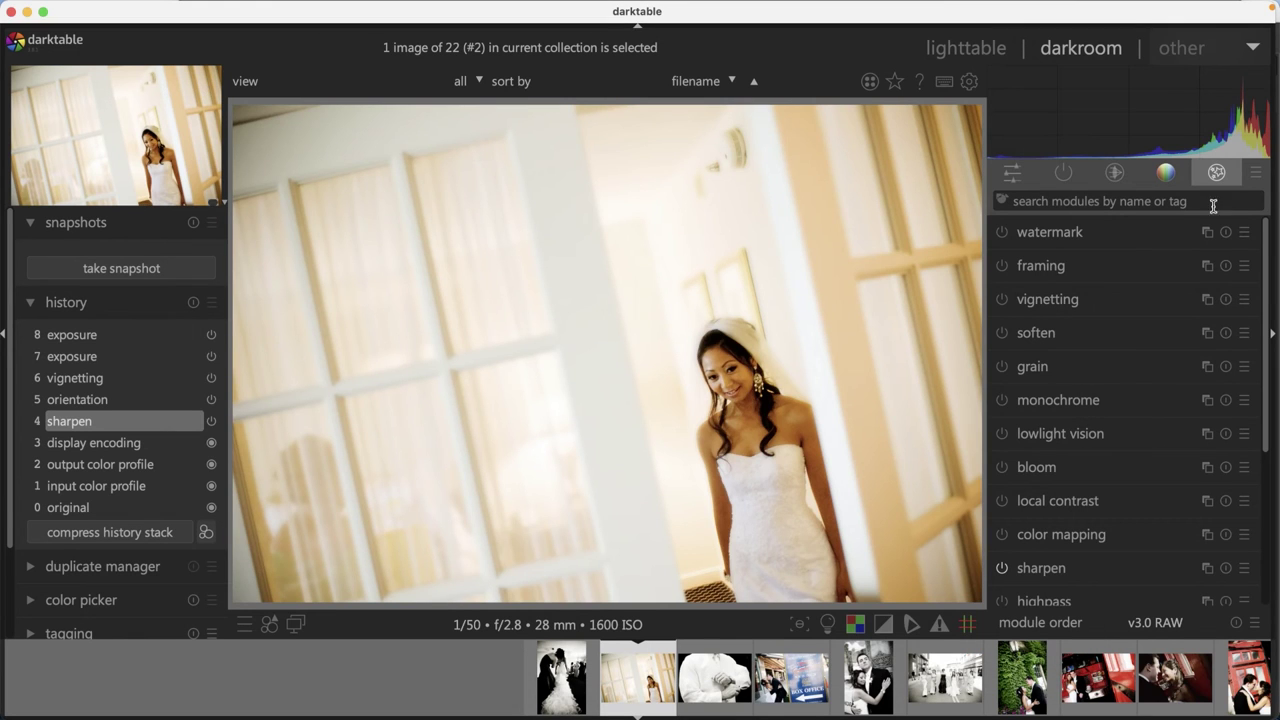
left_click(1256, 173)
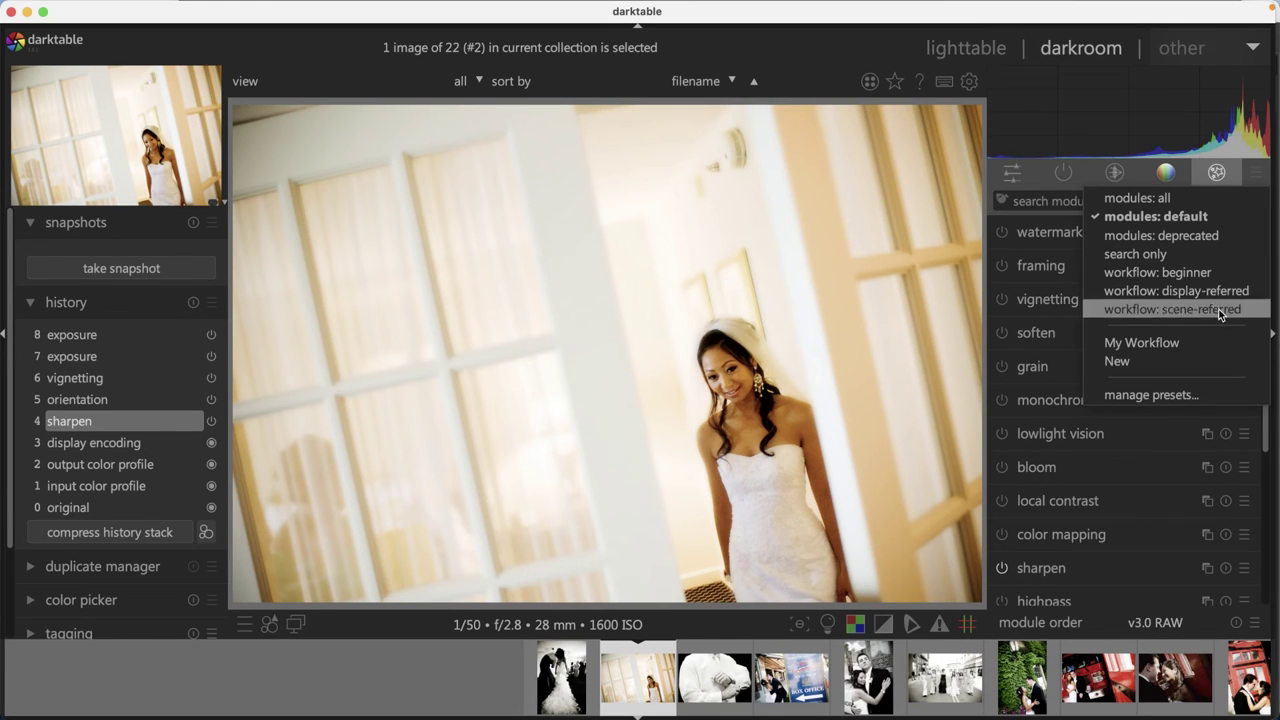
left_click(1145, 362)
left_click(1166, 172)
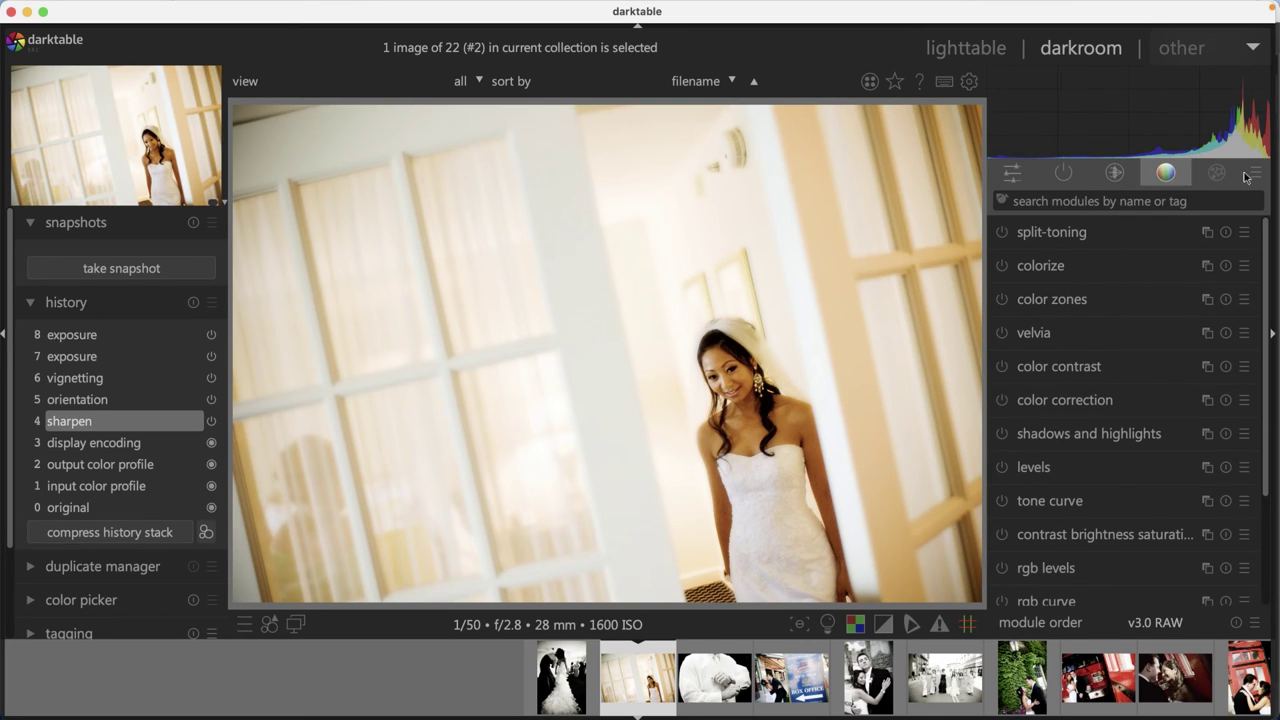
left_click(1255, 173)
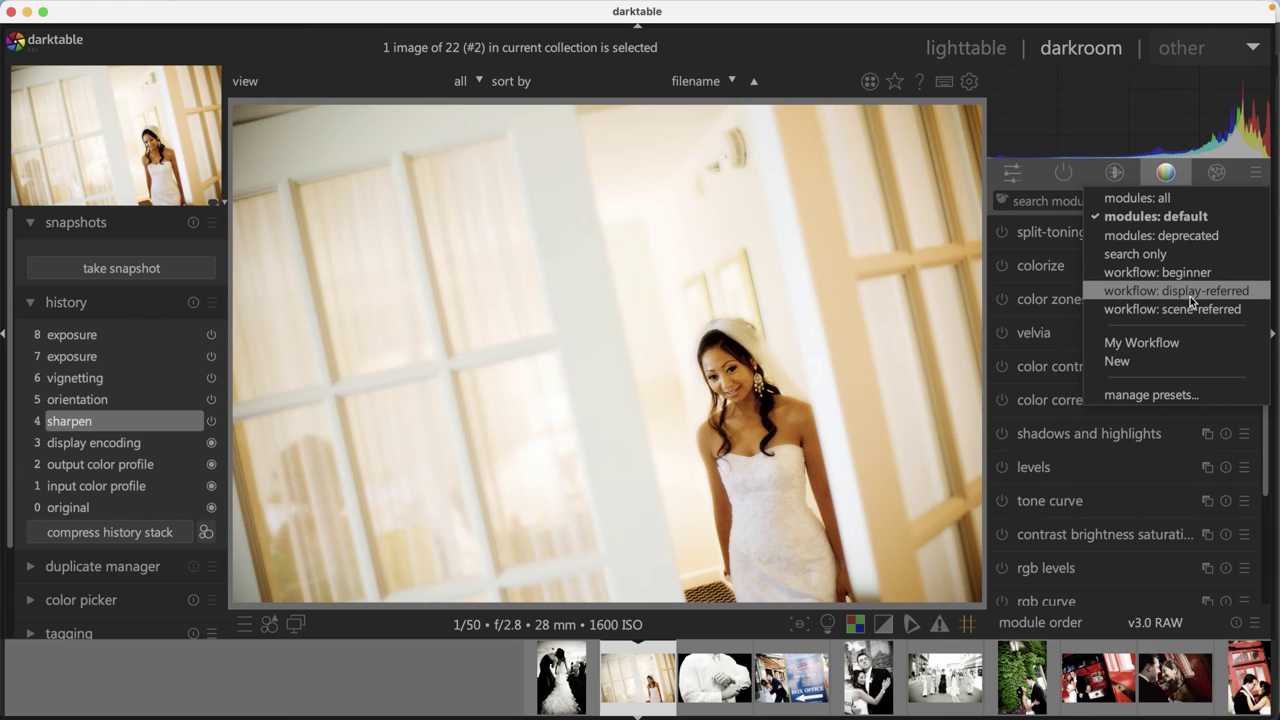
left_click(1184, 343)
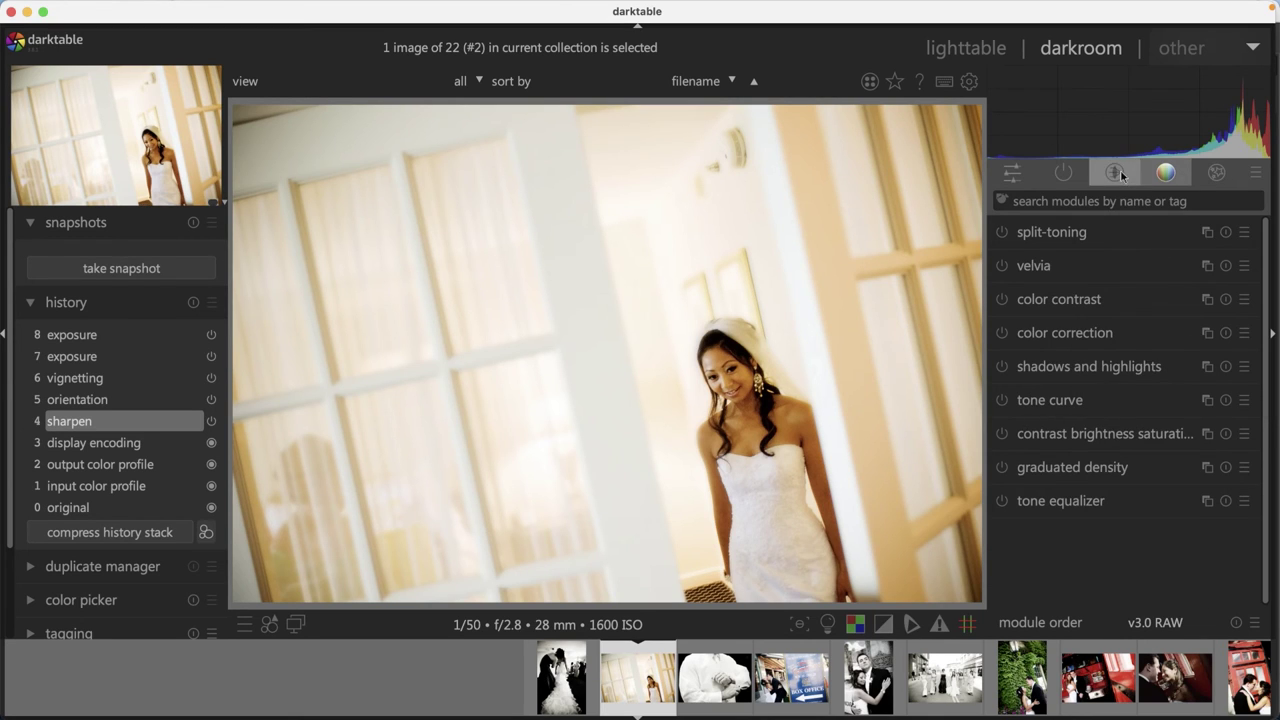
In the technical group, raise exposure to 0.32 EV, then reset it to 0.00 EV
left_click(1122, 176)
left_click(1078, 268)
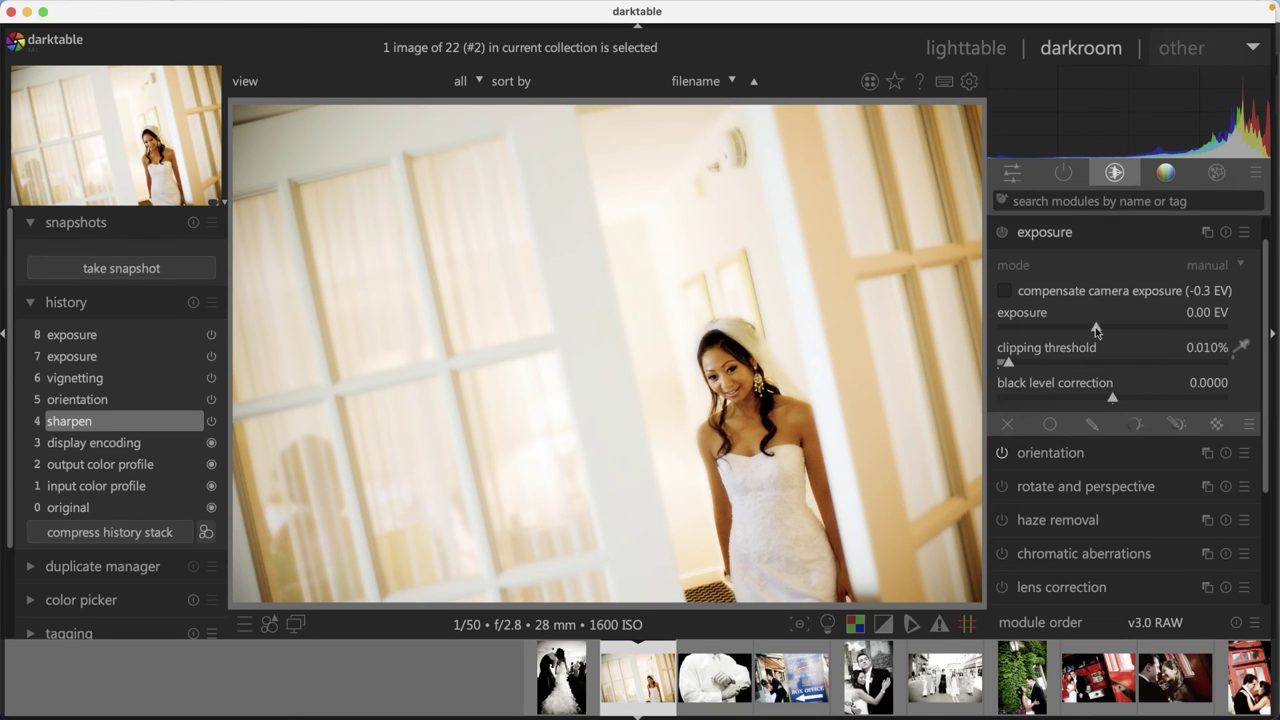
left_click_drag(1097, 332, 1103, 326)
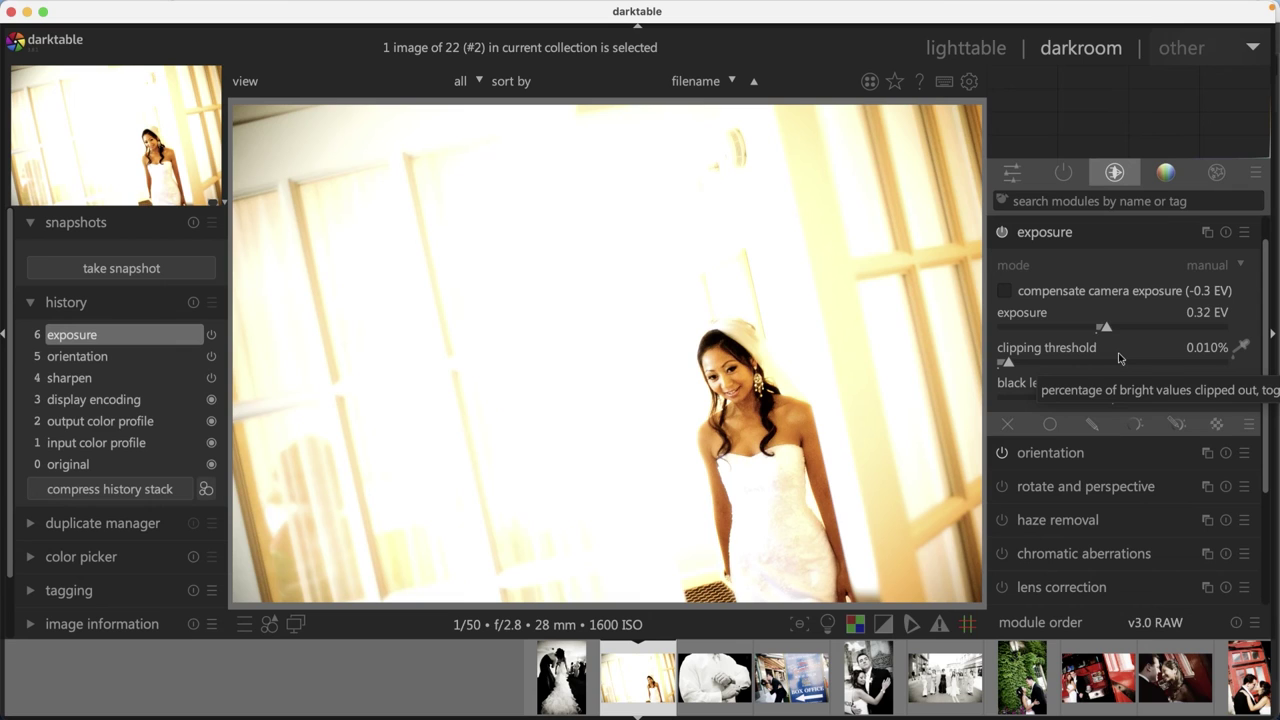
double_click(1104, 330)
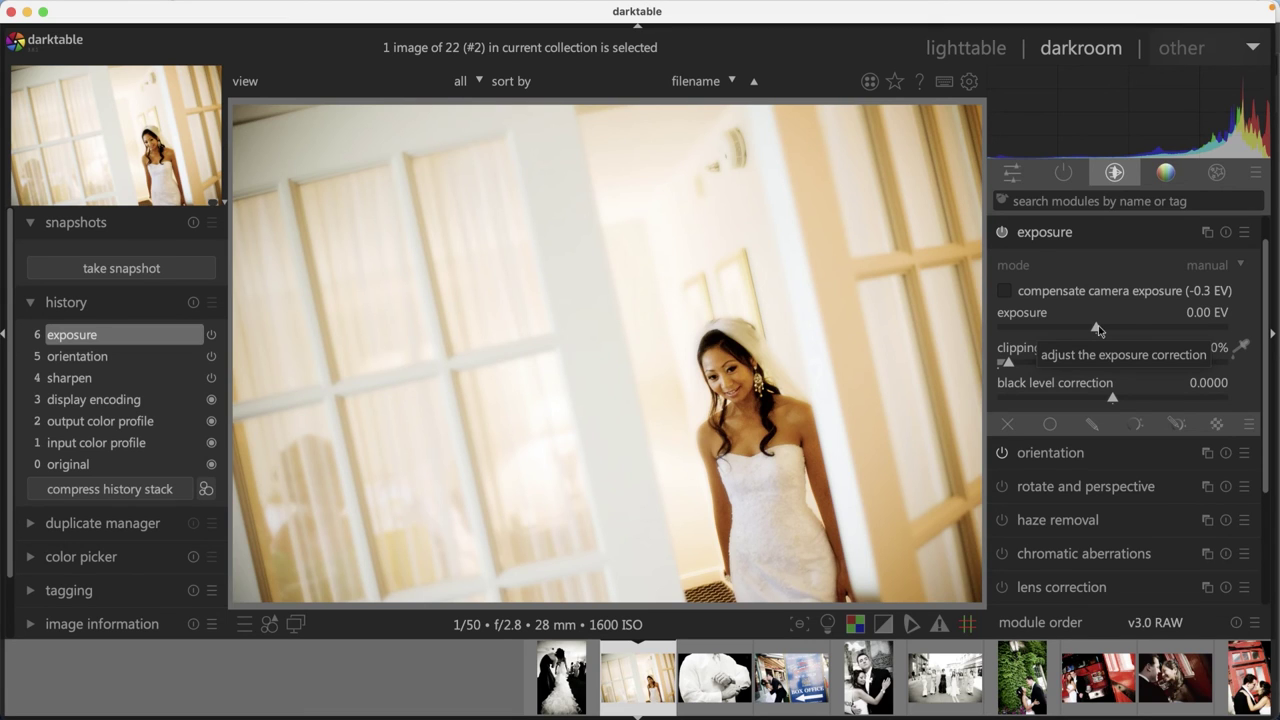
View the quick access modules and return, then hide and restore all panels with Tab
left_click(1012, 172)
left_click(1114, 172)
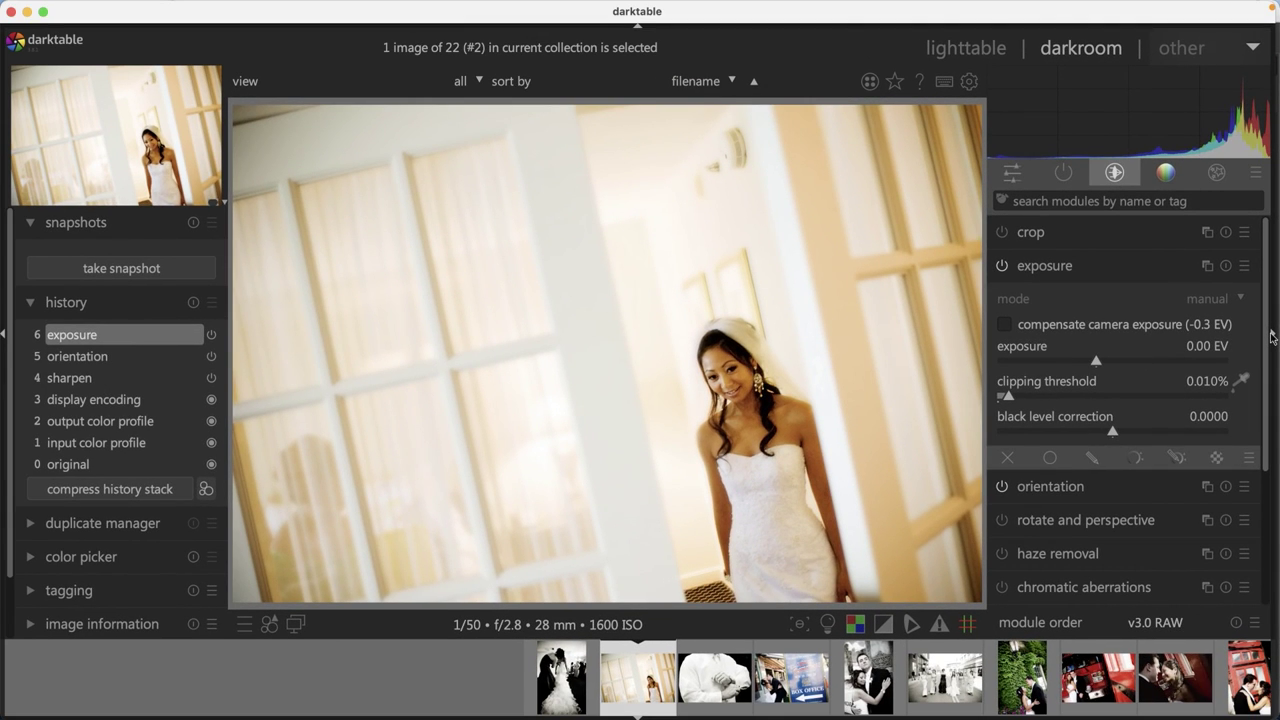
key("Tab")
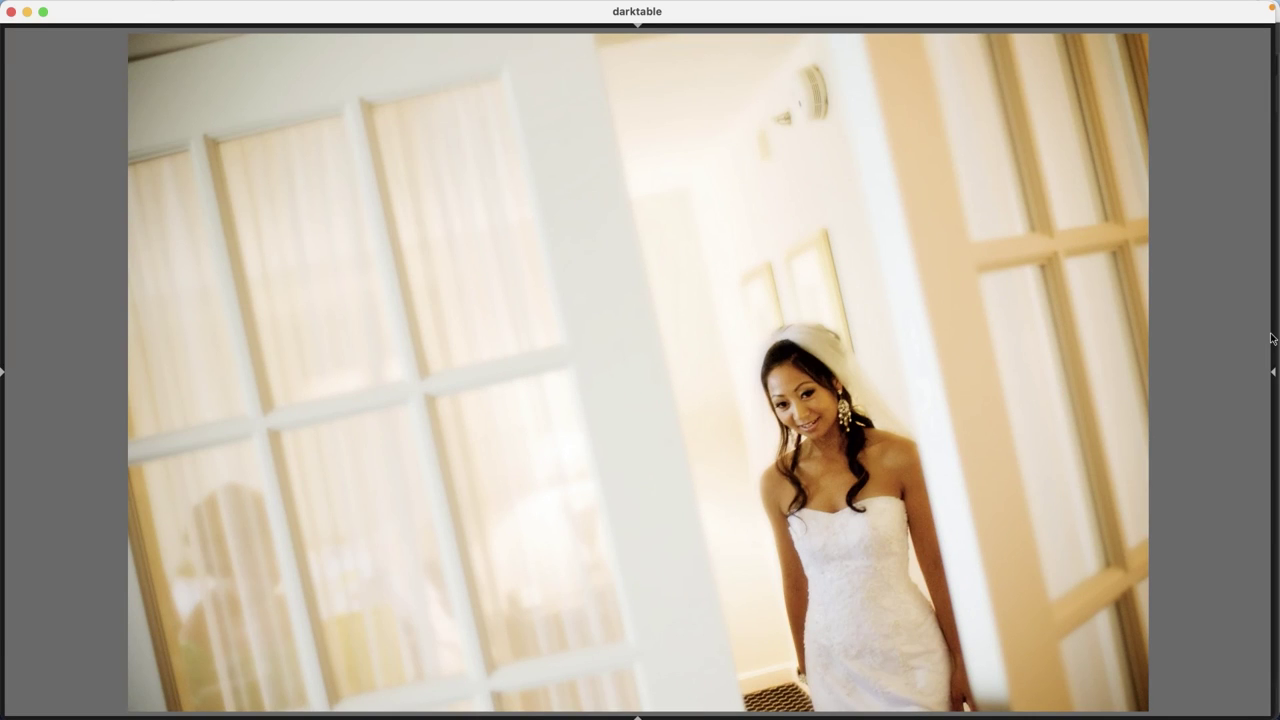
key("Tab")
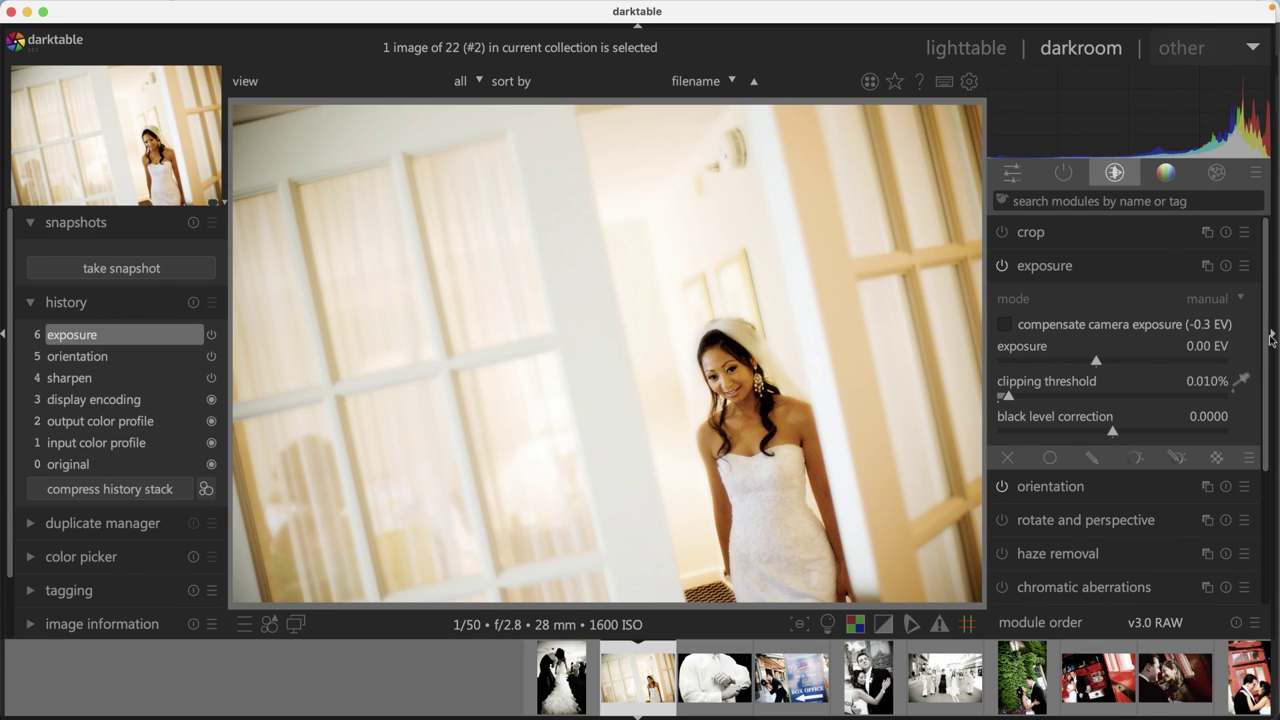
key("h")
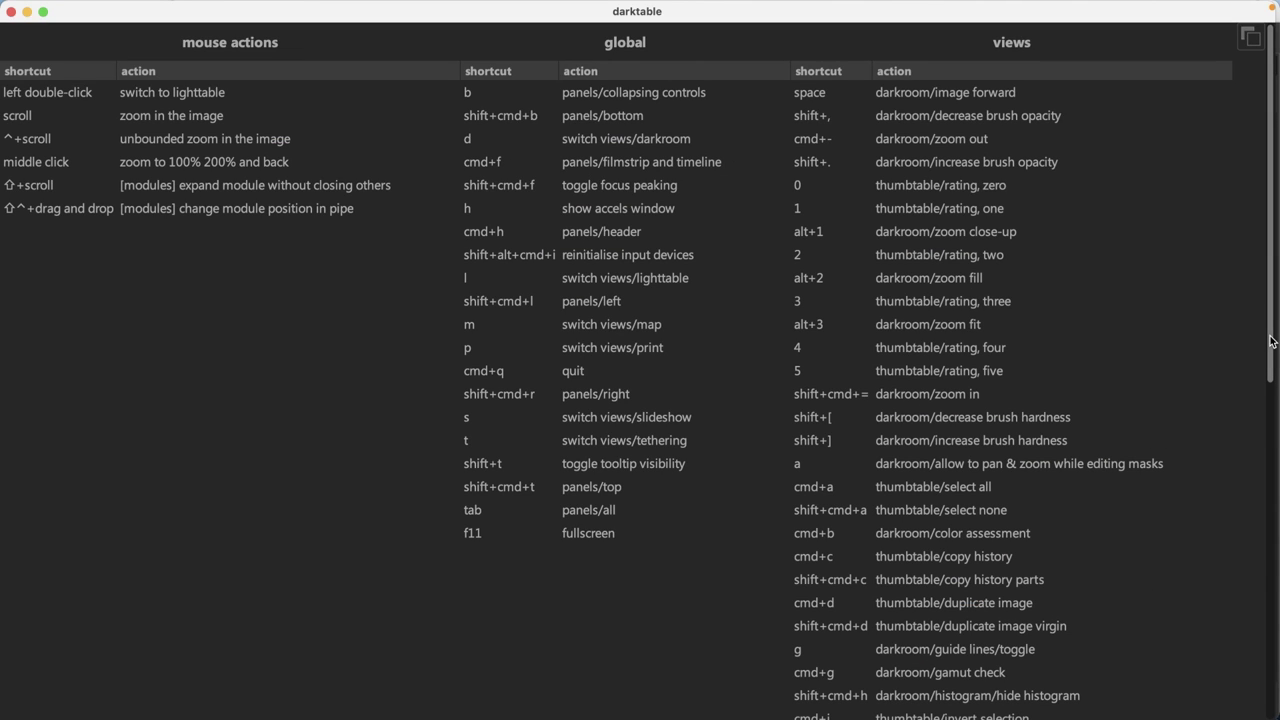
scroll(1270, 343, "down", 10)
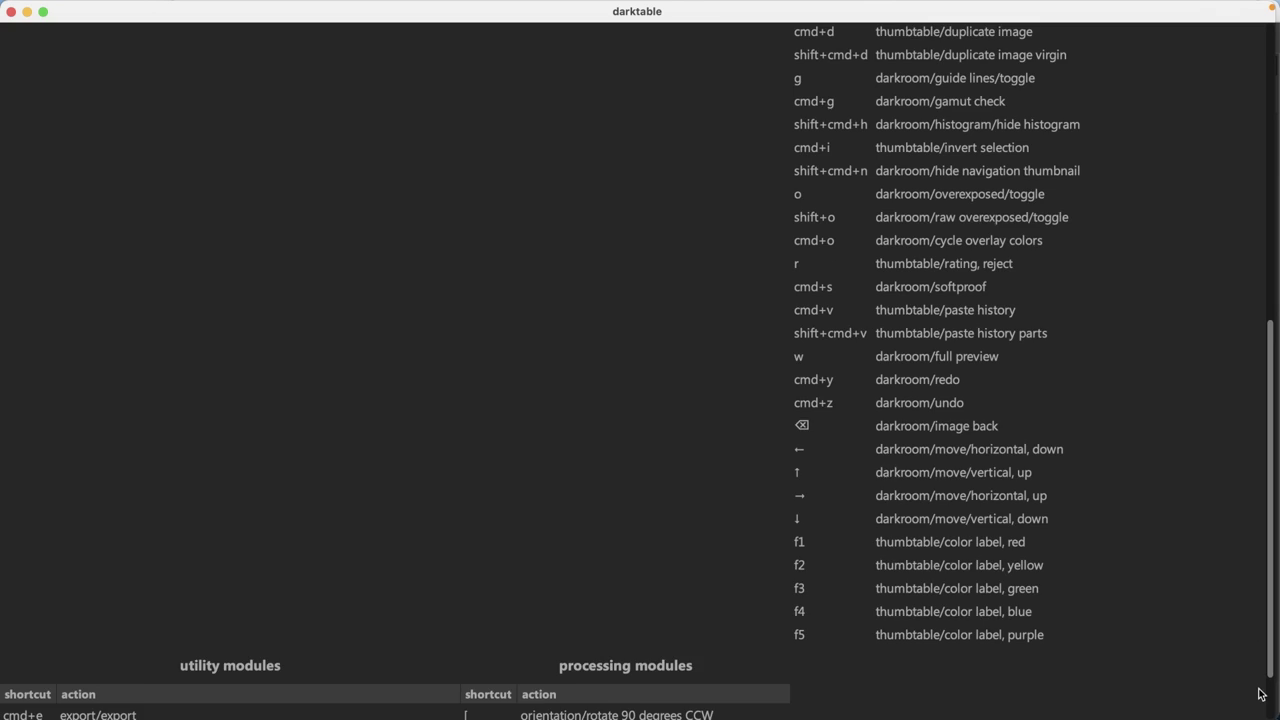
scroll(1265, 346, "up", 7)
scroll(1265, 346, "up", 3)
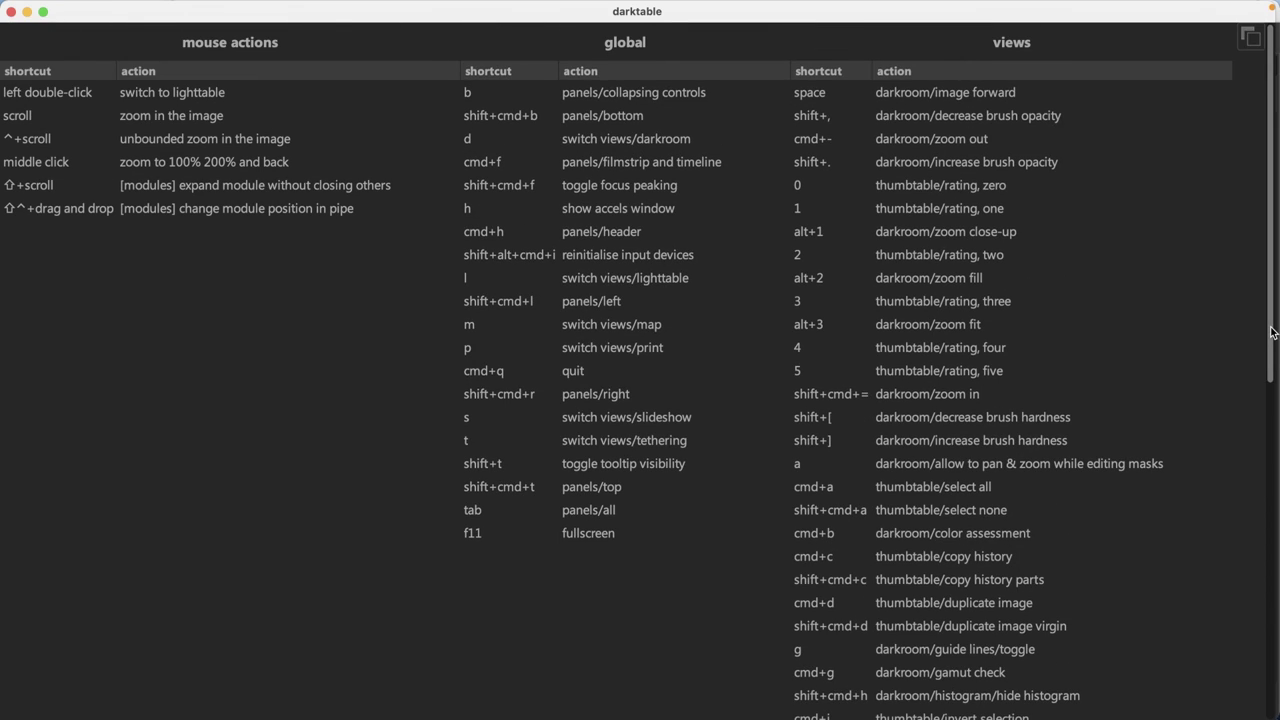
key("h")
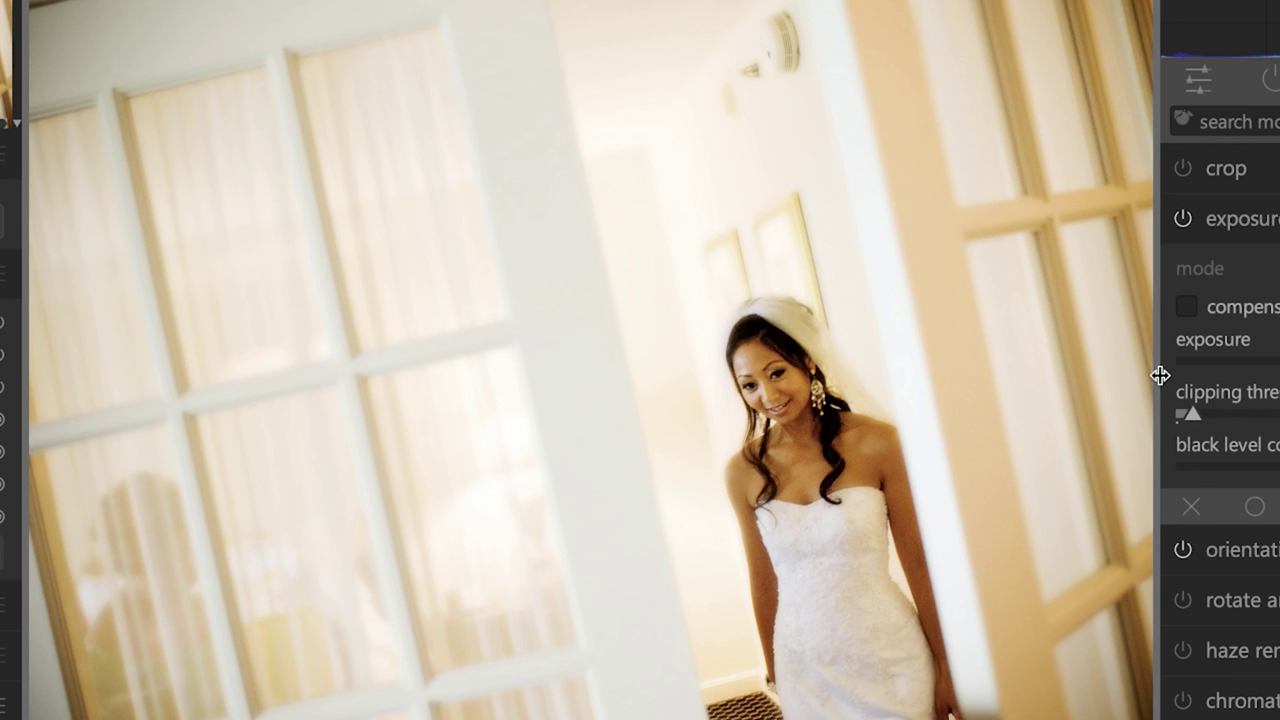
Widen the right module panel and make the filmstrip slightly taller
left_click_drag(1160, 376, 1204, 388)
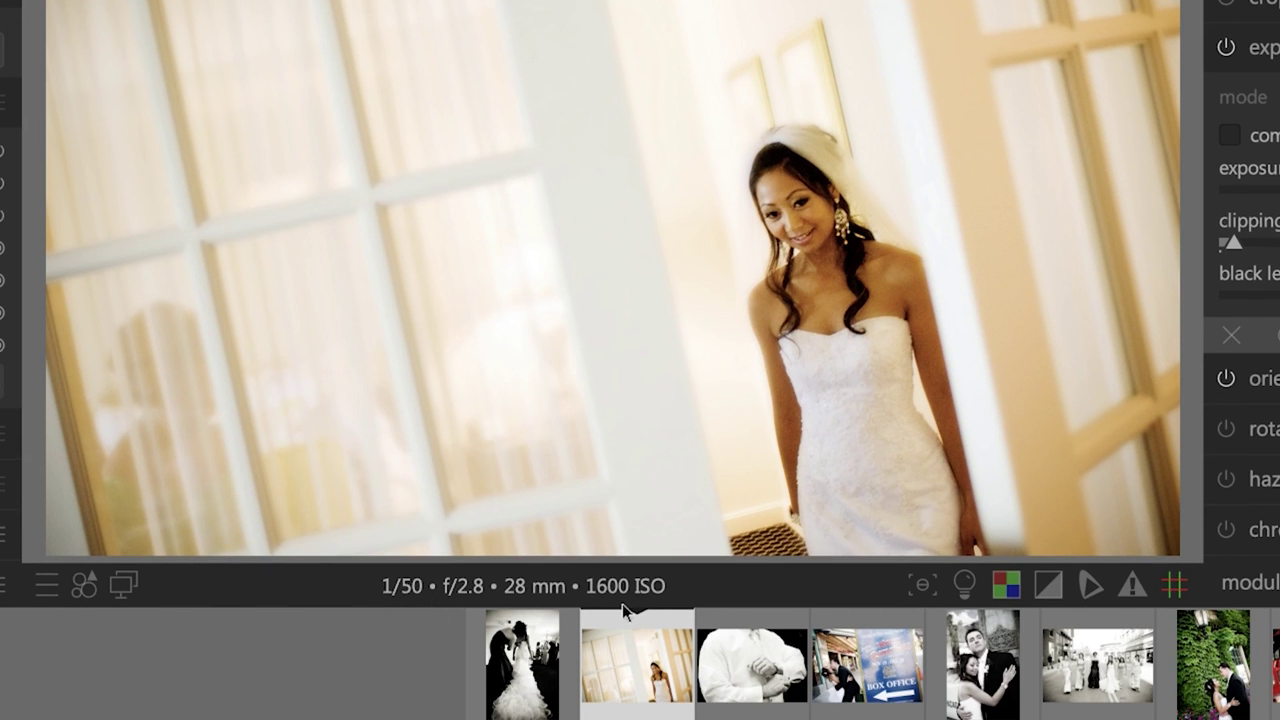
left_click_drag(623, 603, 619, 571)
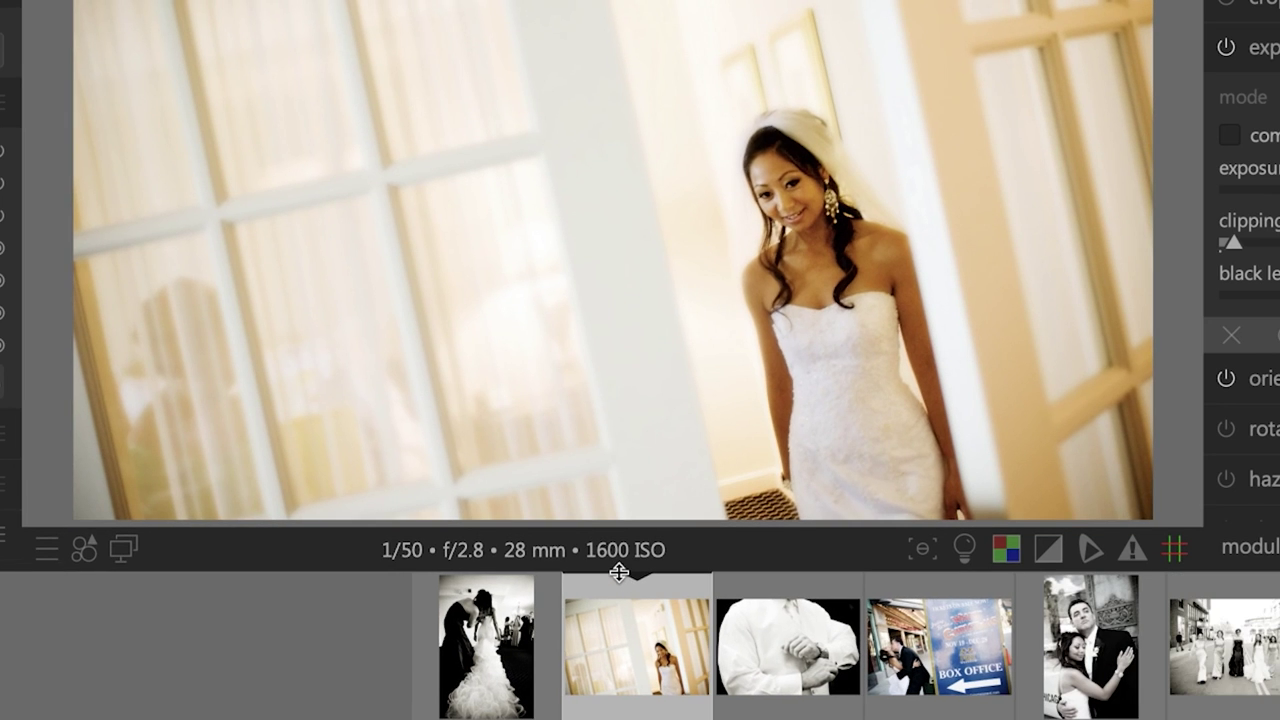